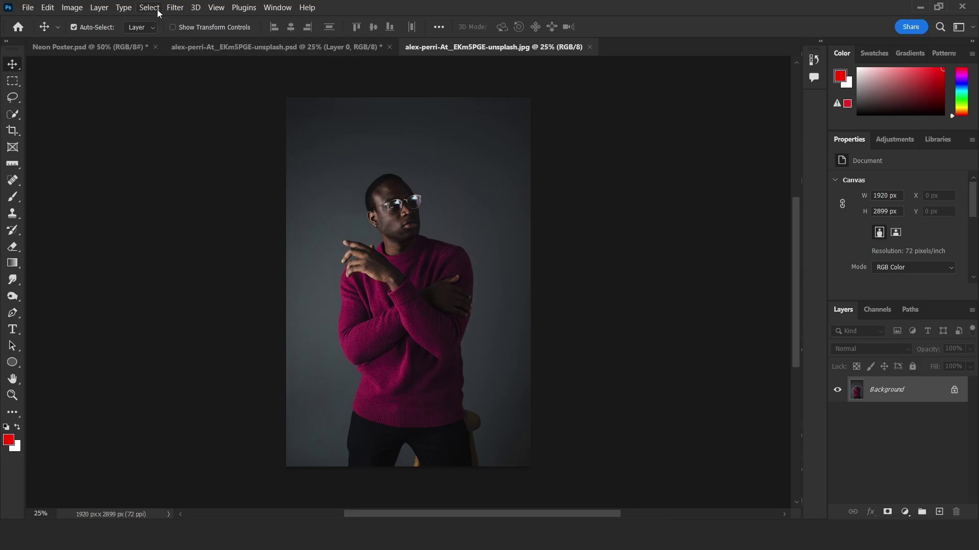
Mask the man from his grey backdrop with Select Subject, then return to Neon Poster.psd.
click(155, 10)
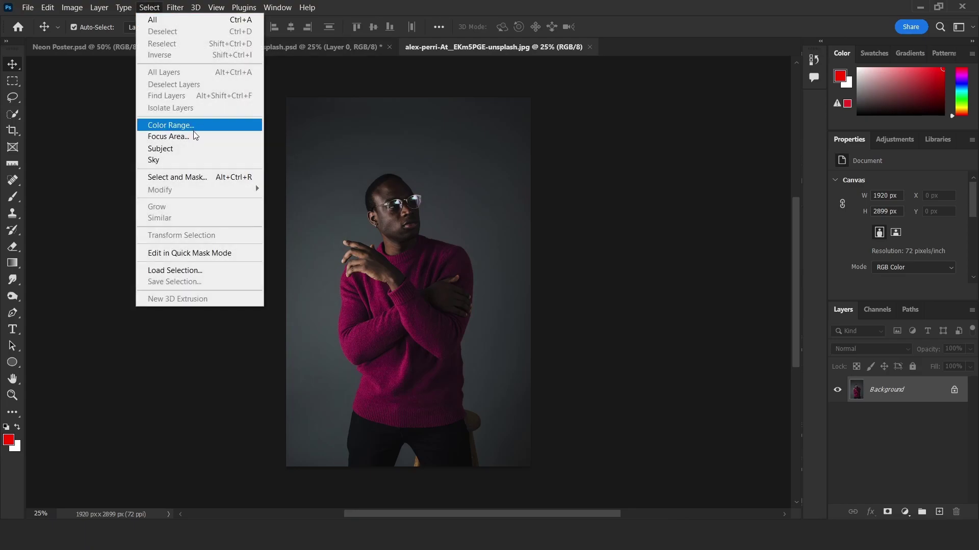
click(184, 150)
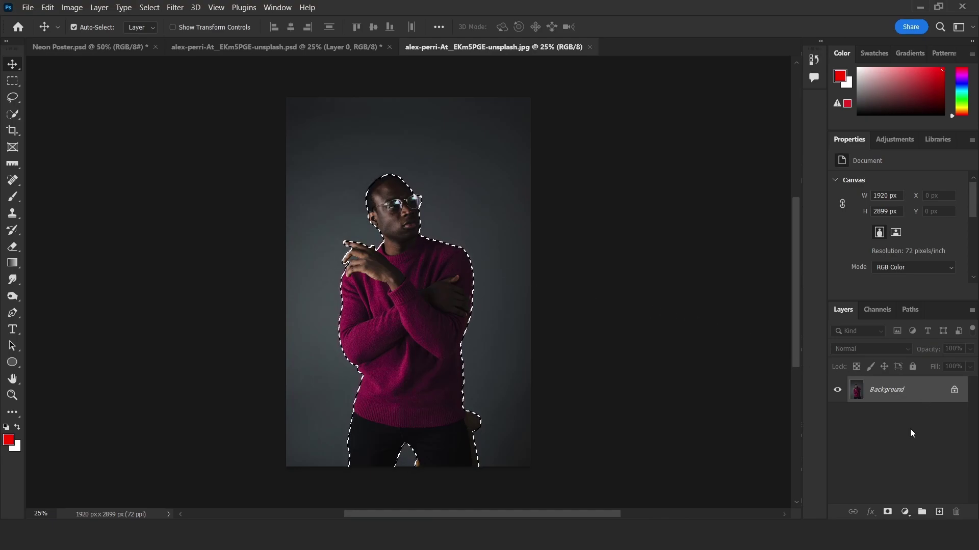
click(891, 514)
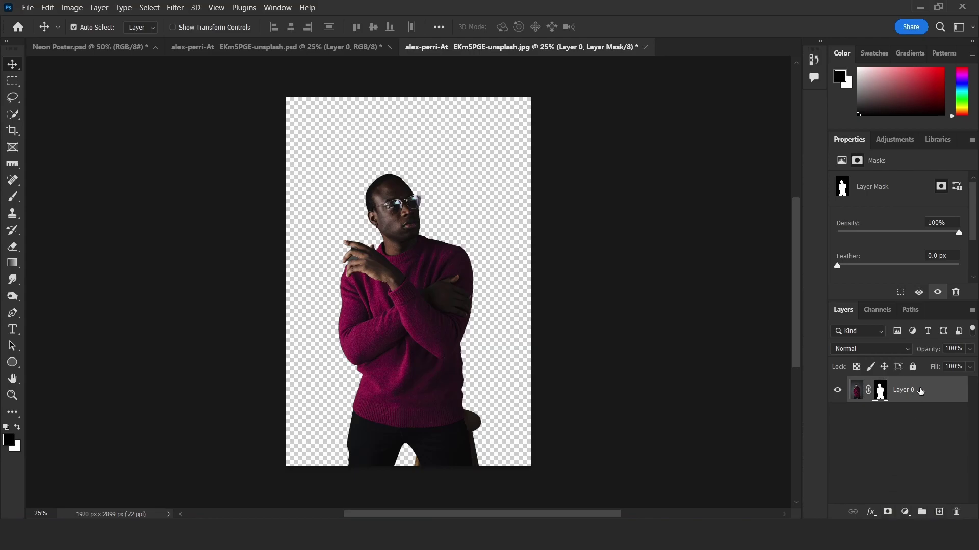
click(115, 48)
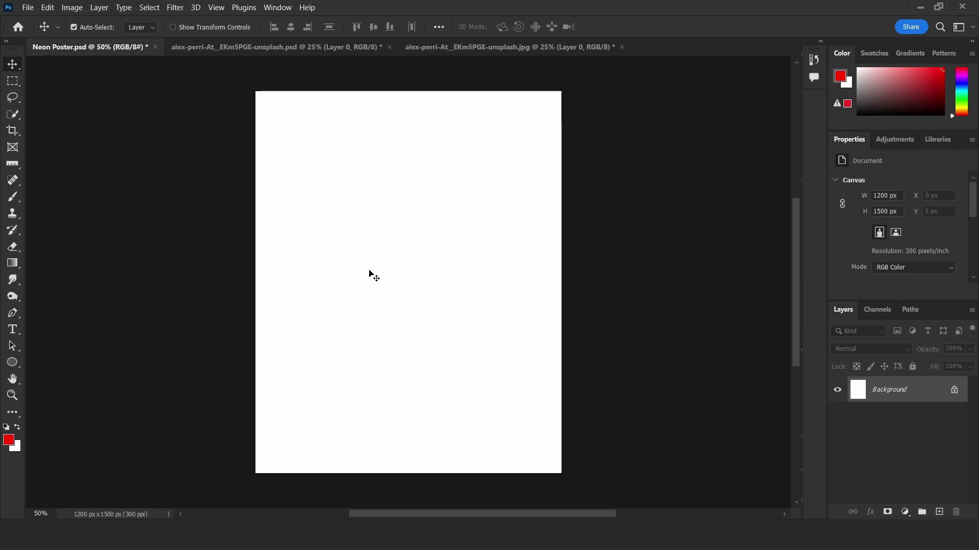
Paste the masked man into the poster, scale him to about 74.6%, and nudge him right.
key(ctrl+v)
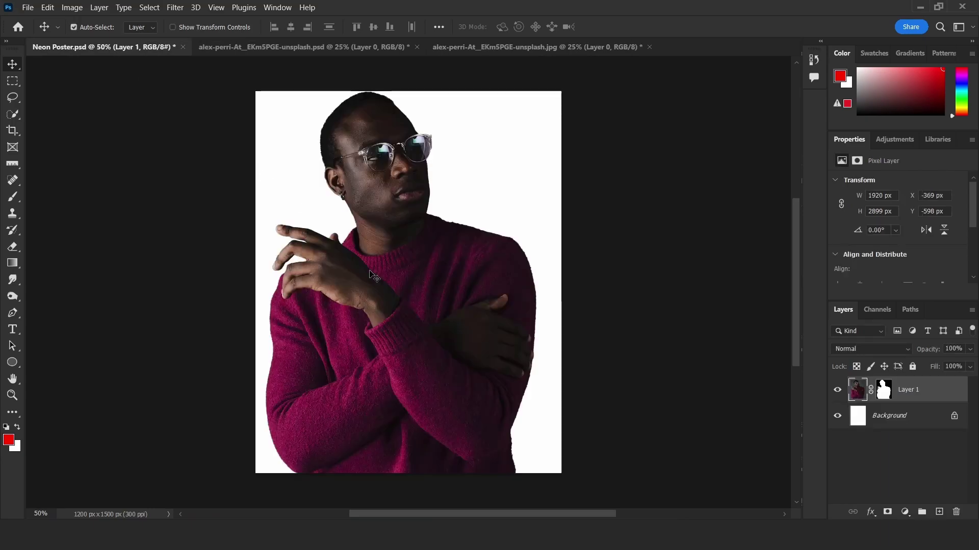
key(ctrl+minus)
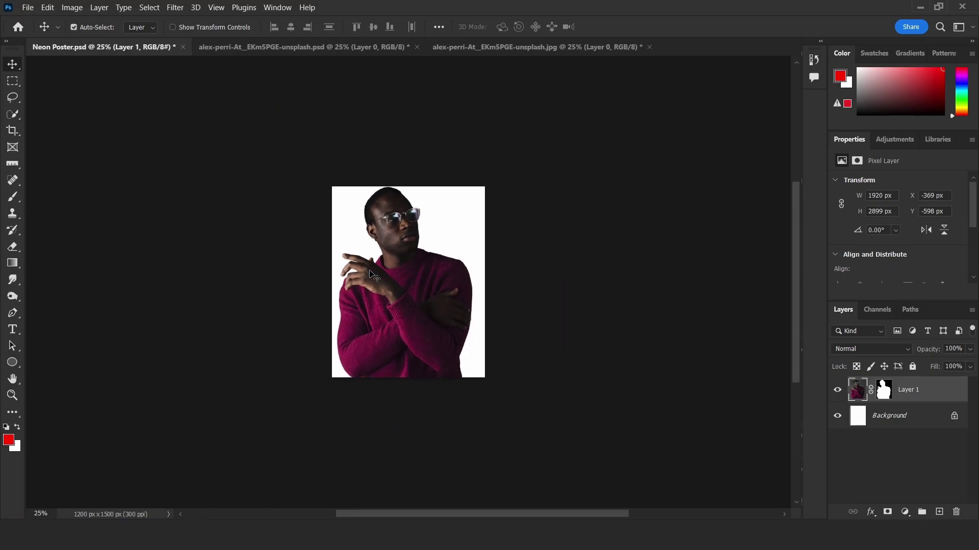
key(ctrl+t)
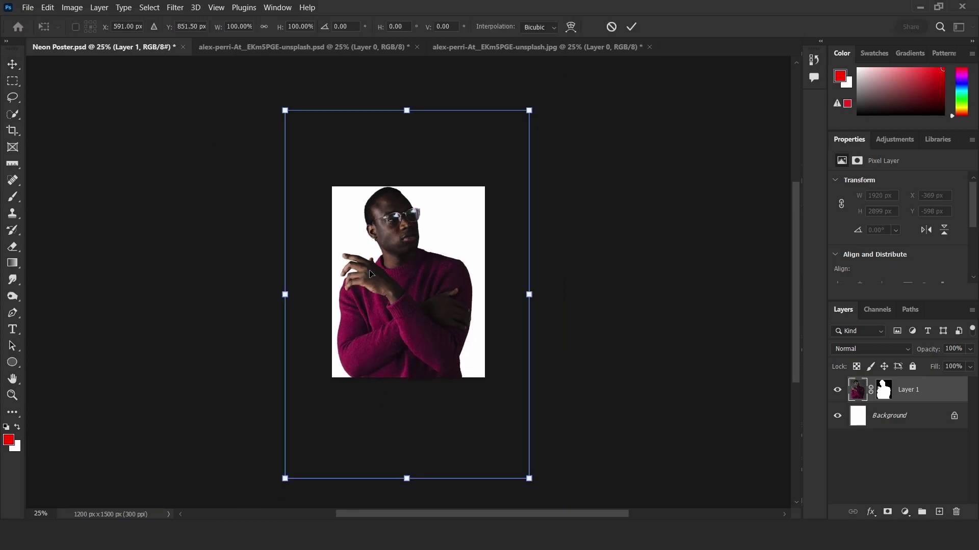
alt+drag(530, 110, 497, 158)
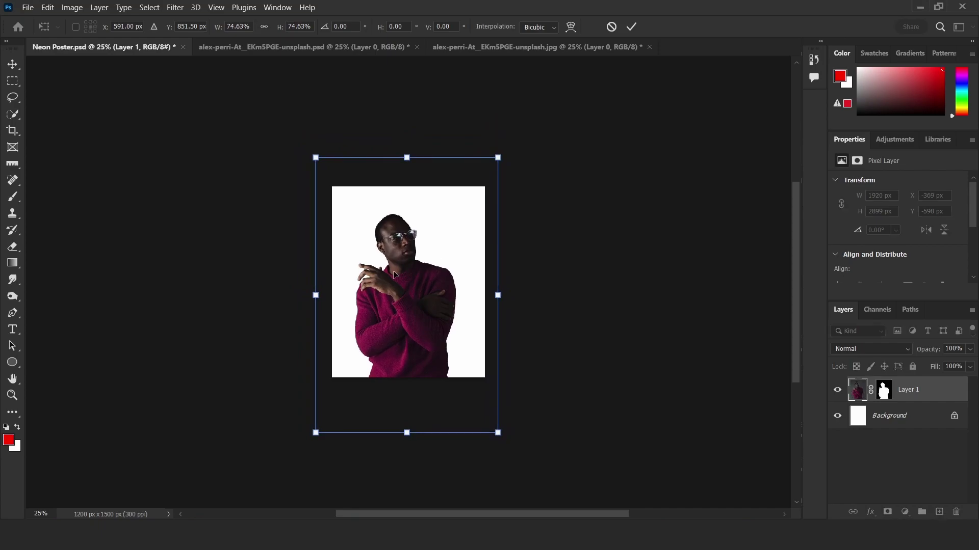
drag(391, 273, 395, 274)
key(Return)
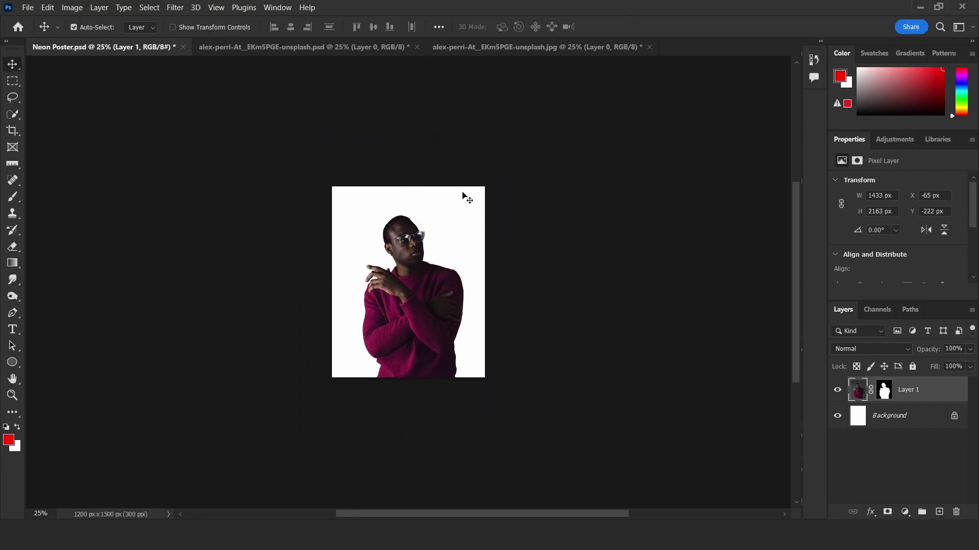
key(ctrl+plus)
key(ctrl+plus)
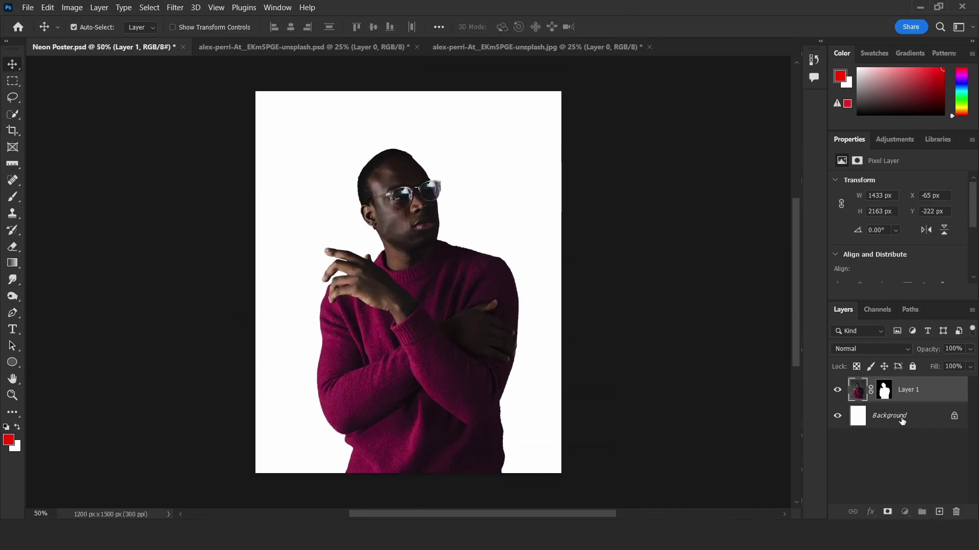
Add a #0e0e0e solid colour fill layer directly above the white Background.
click(902, 418)
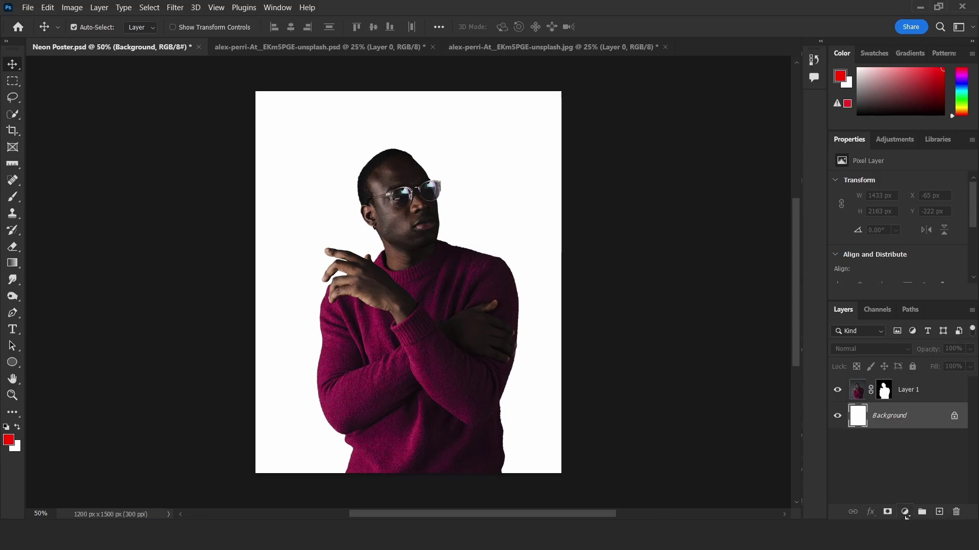
click(906, 512)
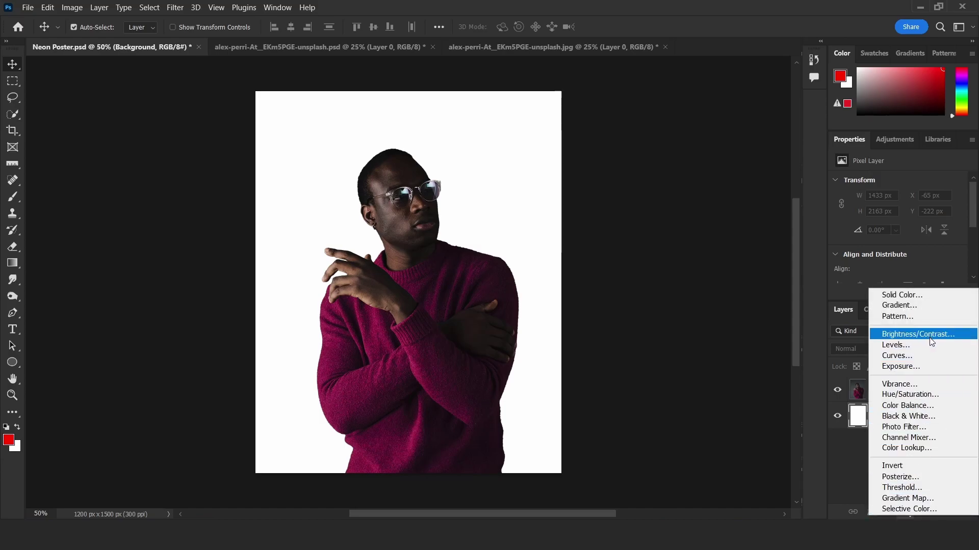
click(934, 296)
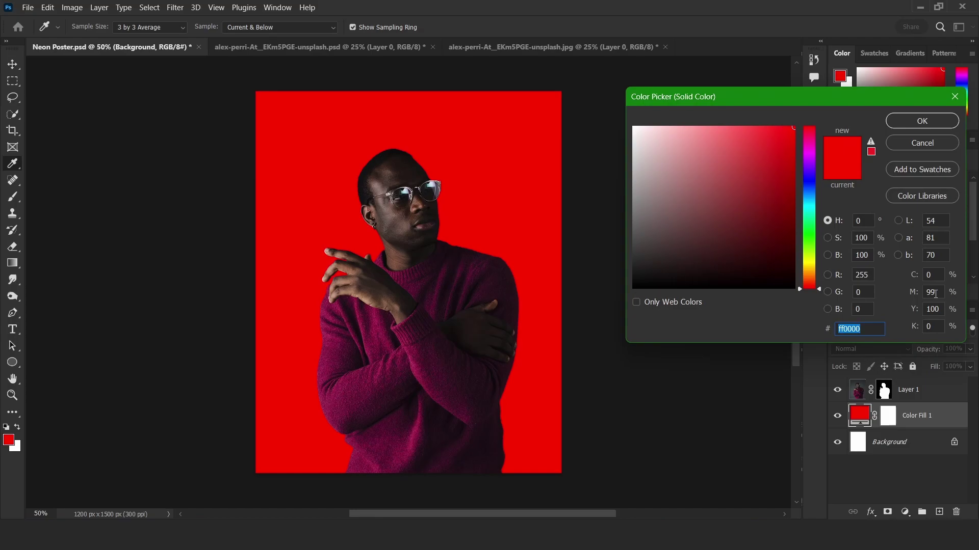
click(641, 273)
drag(640, 273, 634, 280)
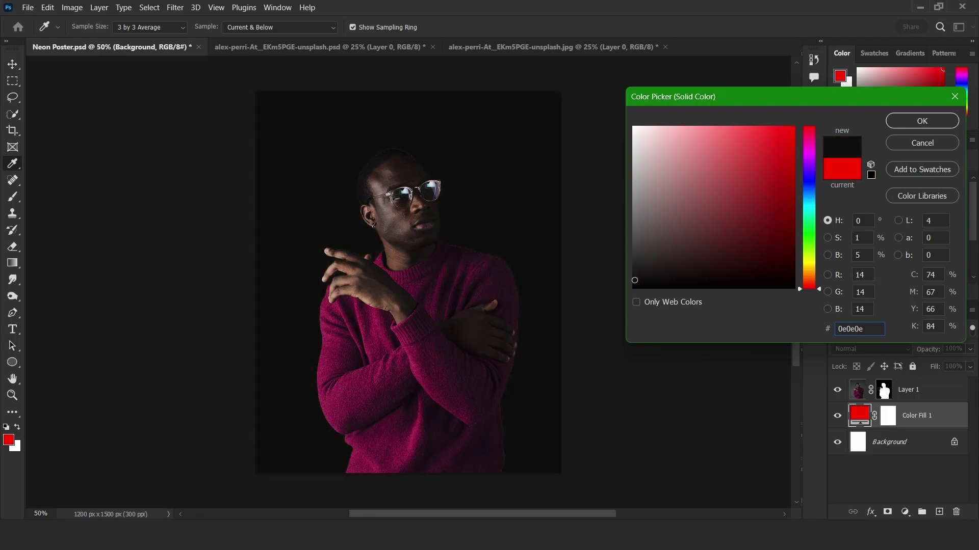
click(908, 122)
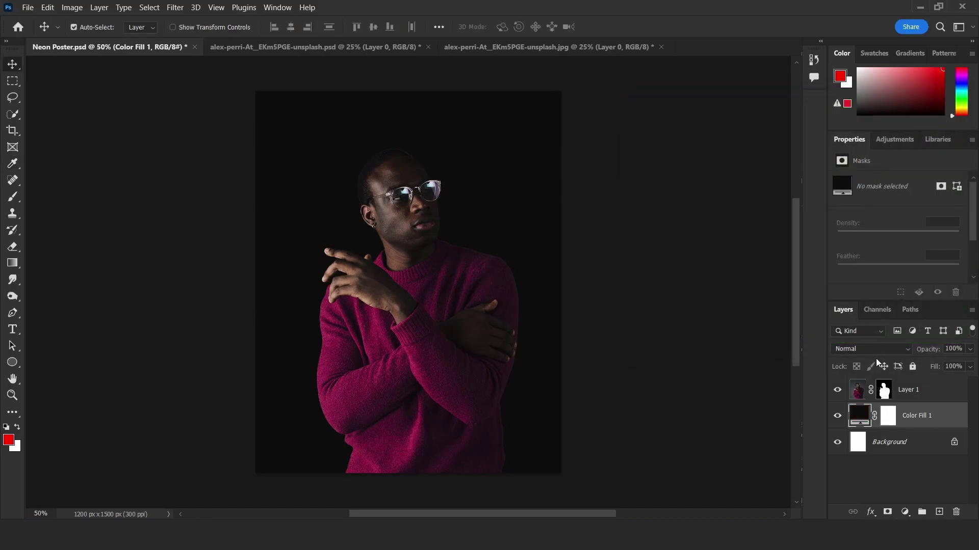
Convert the portrait layer (Layer 1) into a smart object.
click(907, 390)
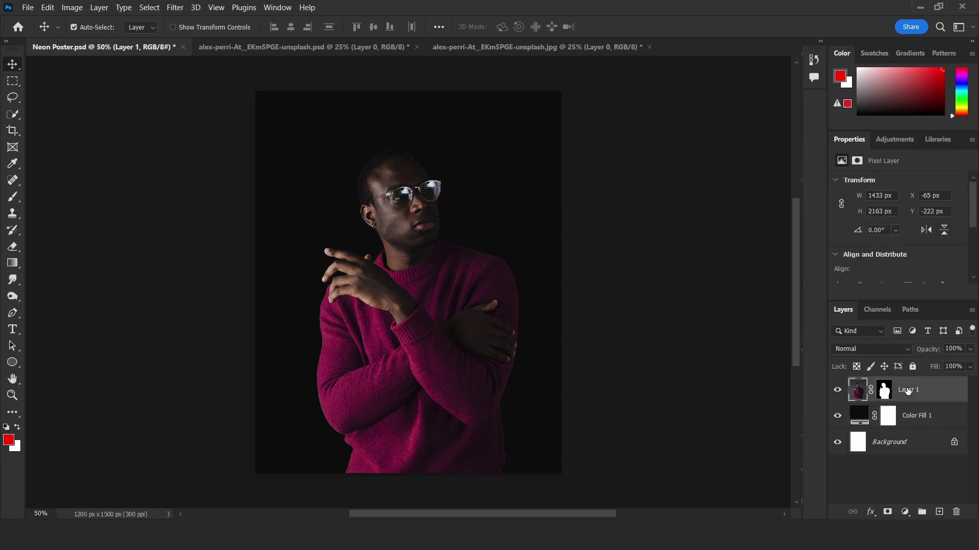
right_click(918, 387)
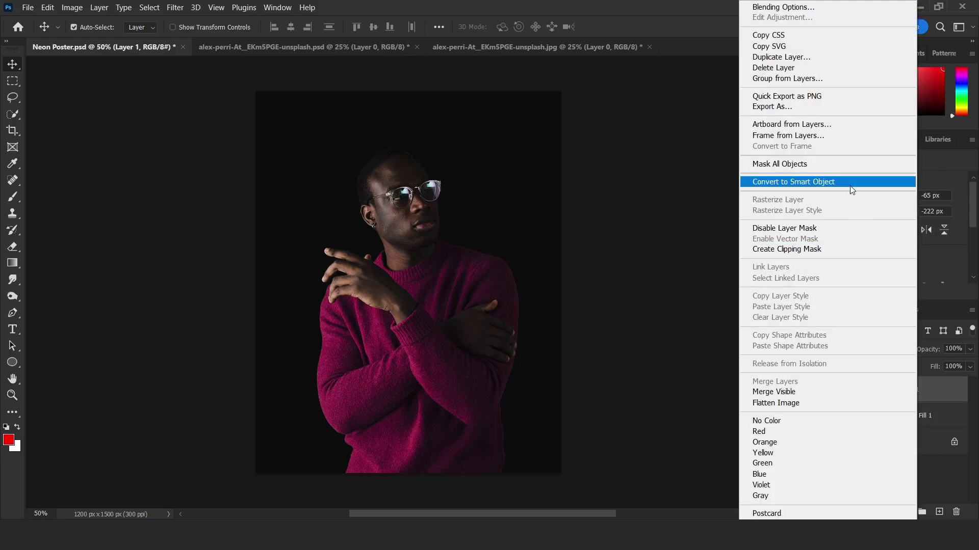
click(849, 185)
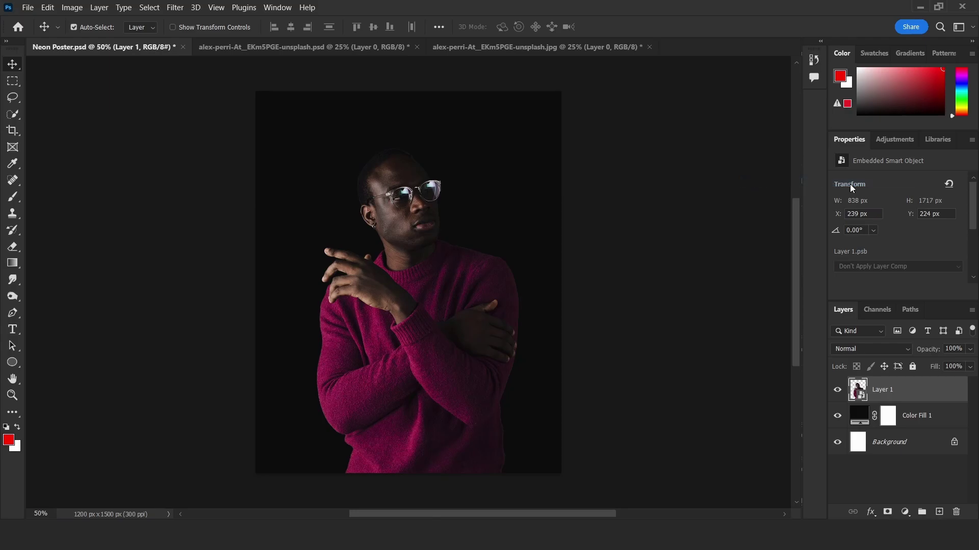
Apply a Camera Raw filter to the portrait: Contrast +22, Clarity +17, Saturation -100.
click(176, 7)
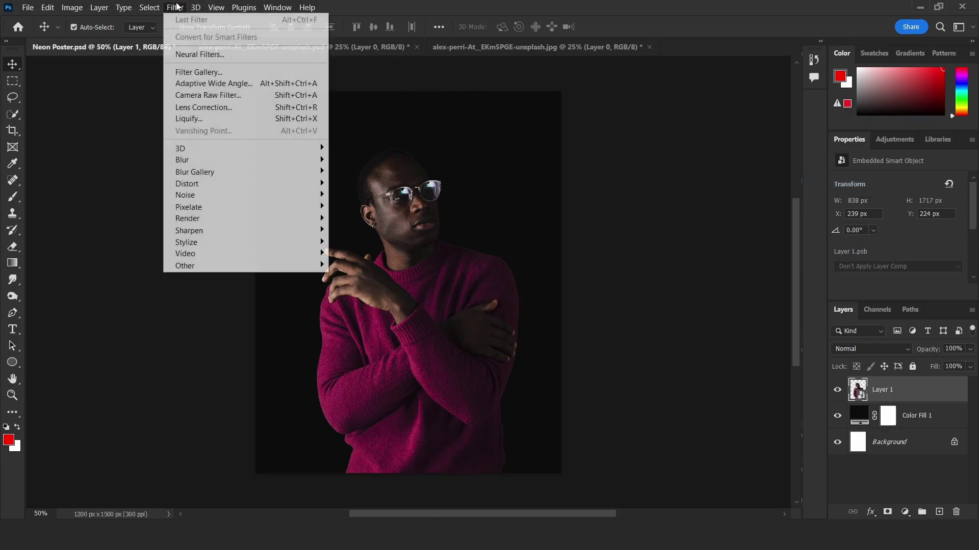
click(248, 100)
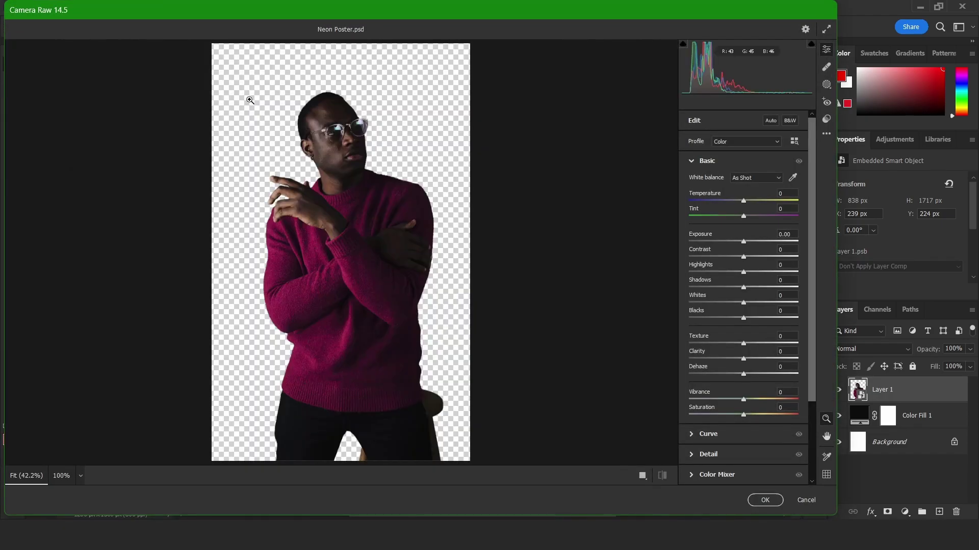
drag(742, 256, 756, 256)
drag(743, 358, 752, 358)
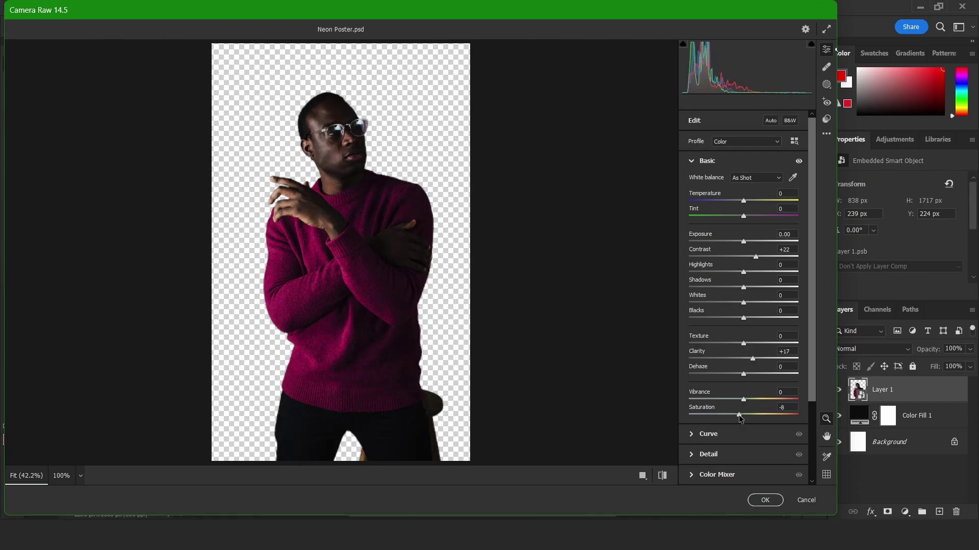
drag(742, 414, 624, 425)
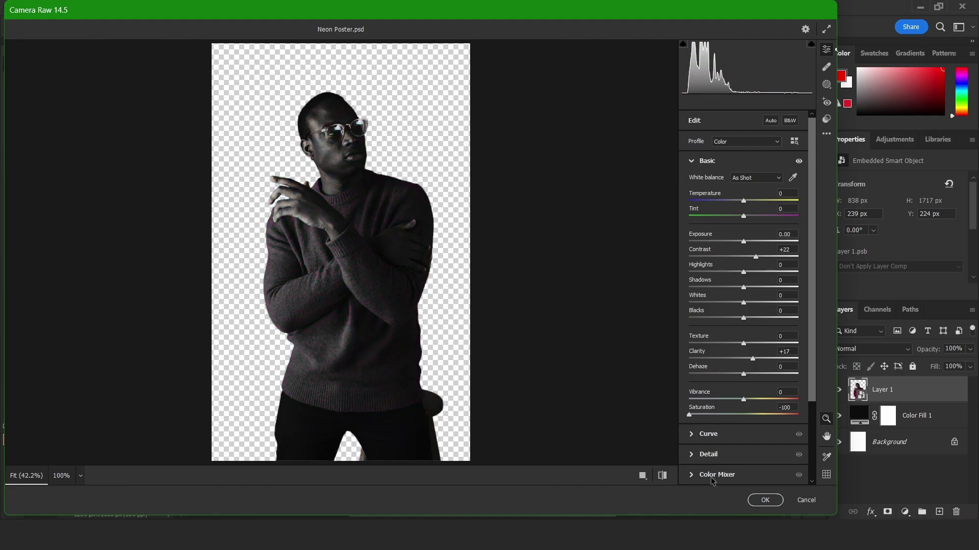
click(768, 501)
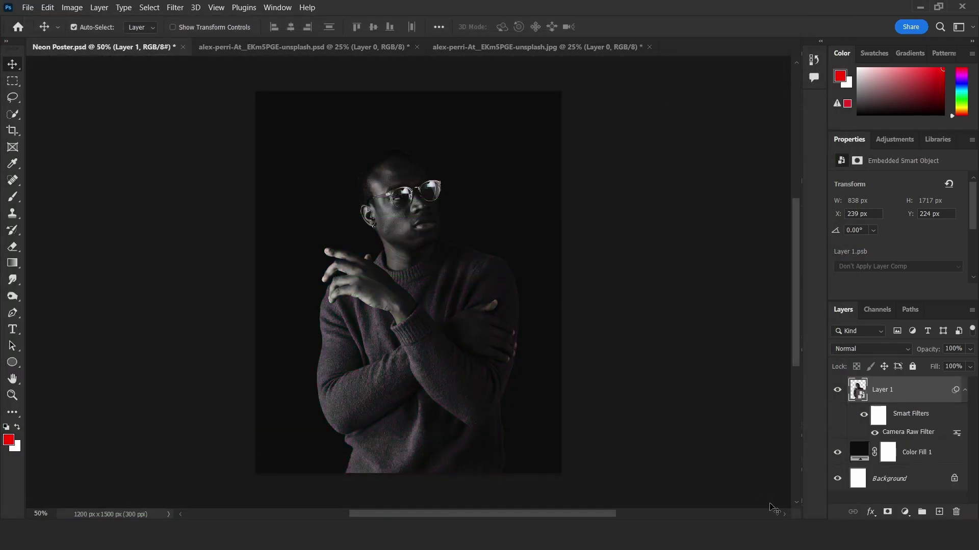
click(918, 456)
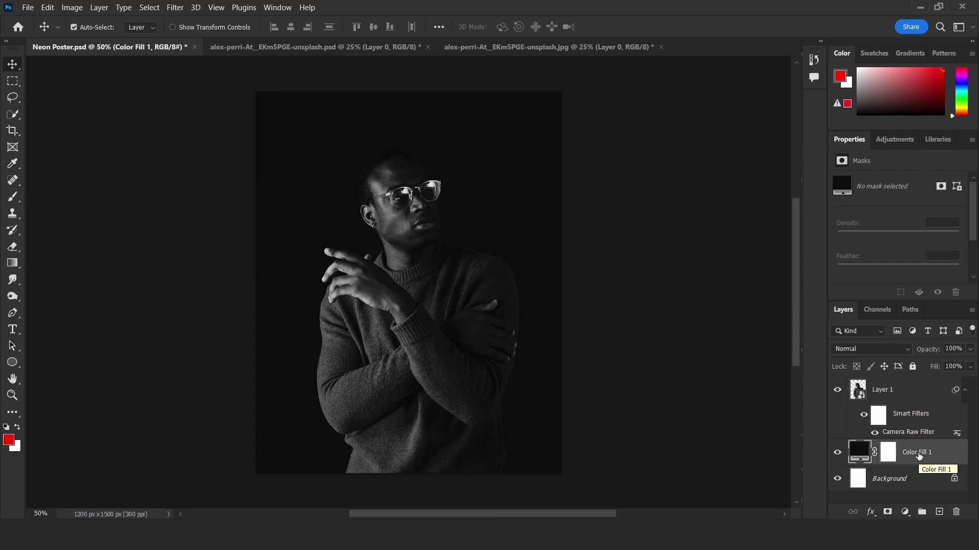
Draw a circle with the Ellipse tool near the poster's upper left.
click(12, 362)
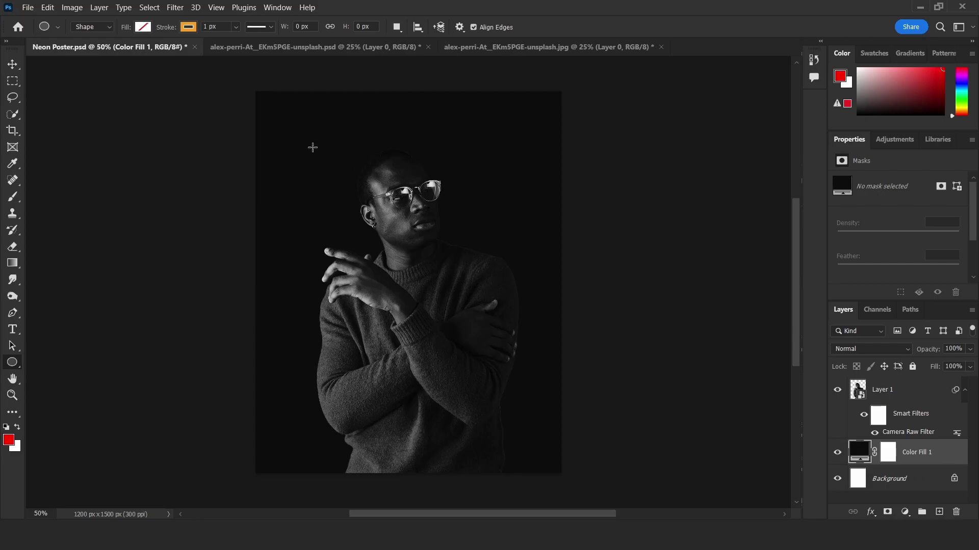
mouse_move(318, 150)
mouse_down()
mouse_move(379, 215)
mouse_move(420, 232)
mouse_up()
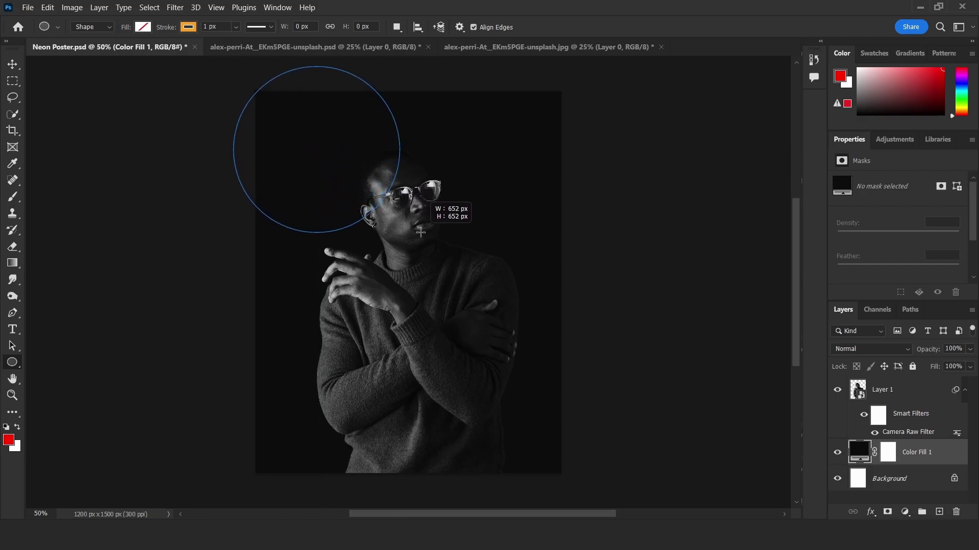
drag(419, 232, 419, 232)
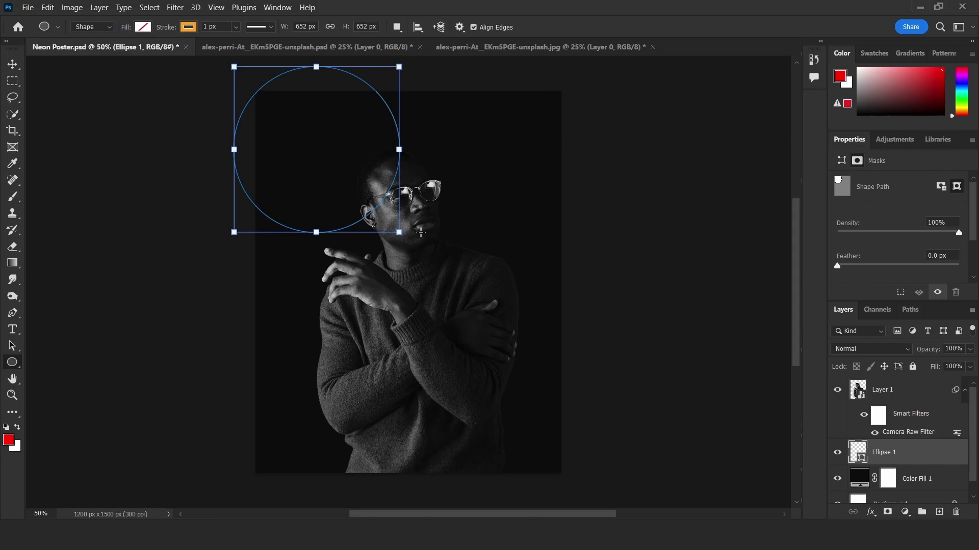
Give the circle no fill and a red 26.52 px stroke.
click(187, 28)
click(145, 27)
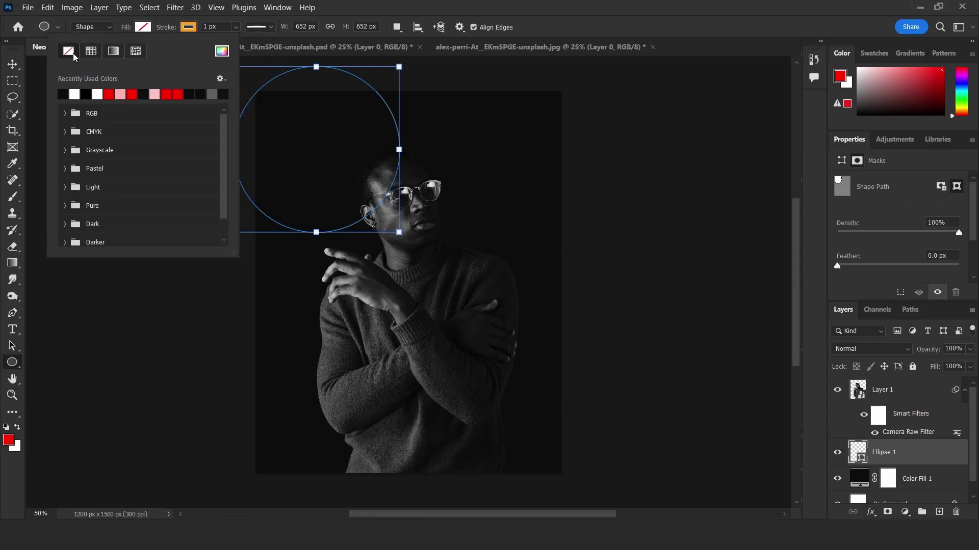
click(186, 28)
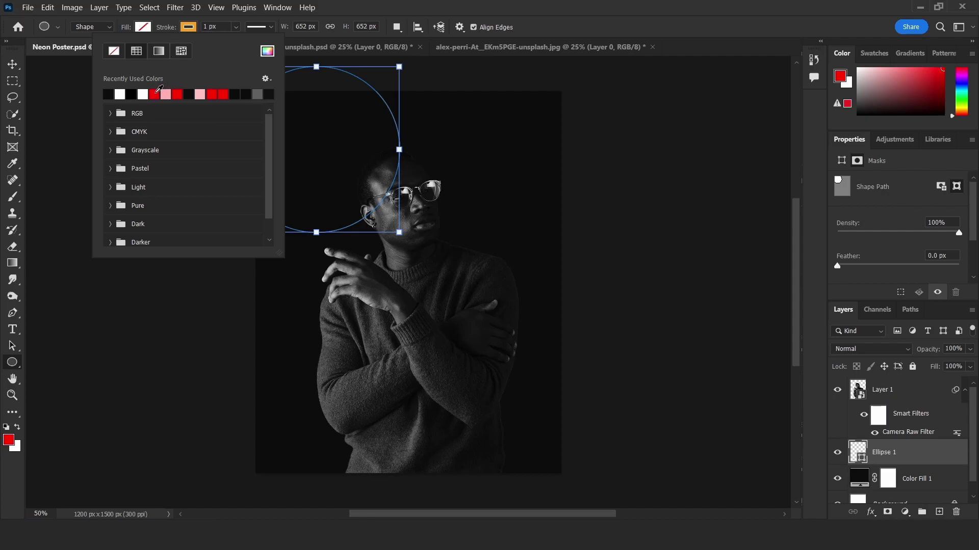
click(154, 94)
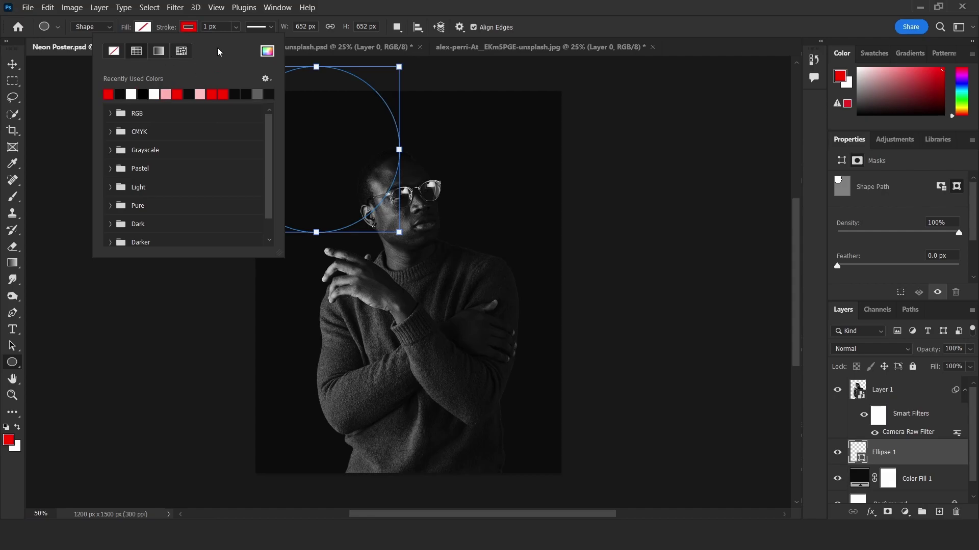
click(236, 29)
drag(239, 43, 245, 44)
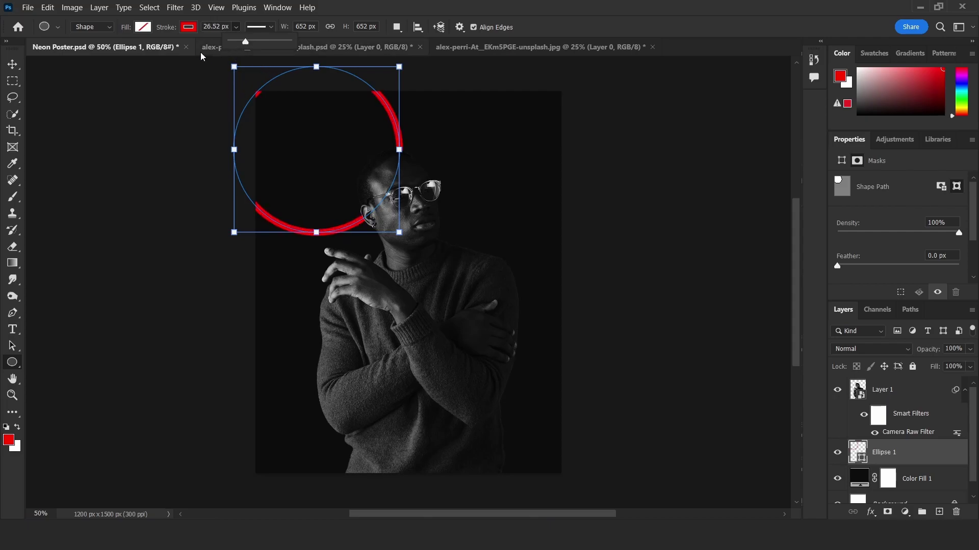
click(12, 62)
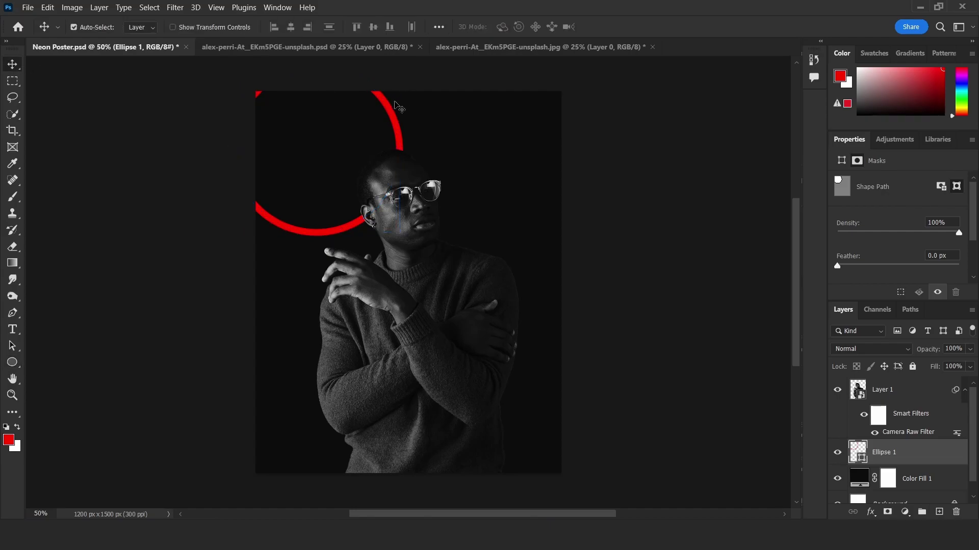
Free-transform the red ring down so it encircles the man's head.
key(ctrl+t)
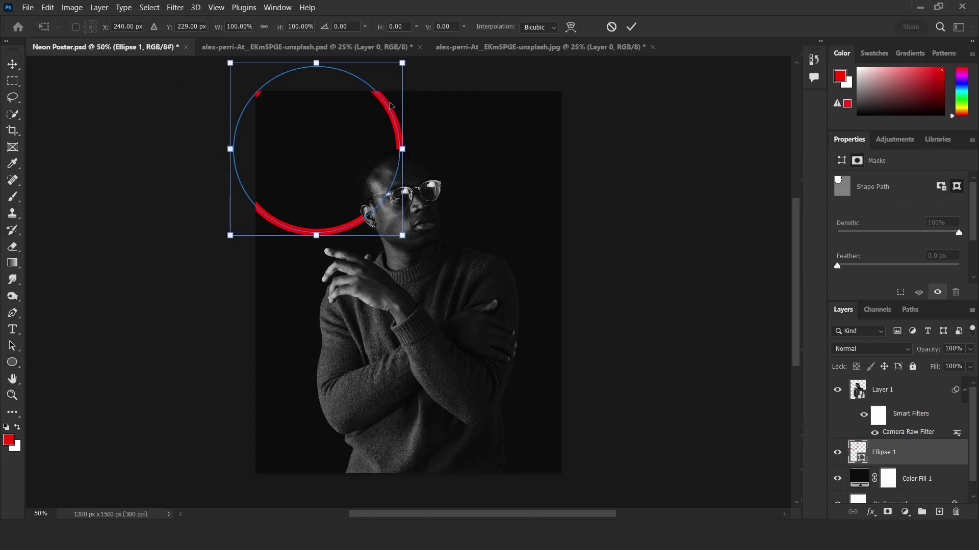
drag(390, 106, 479, 181)
key(Return)
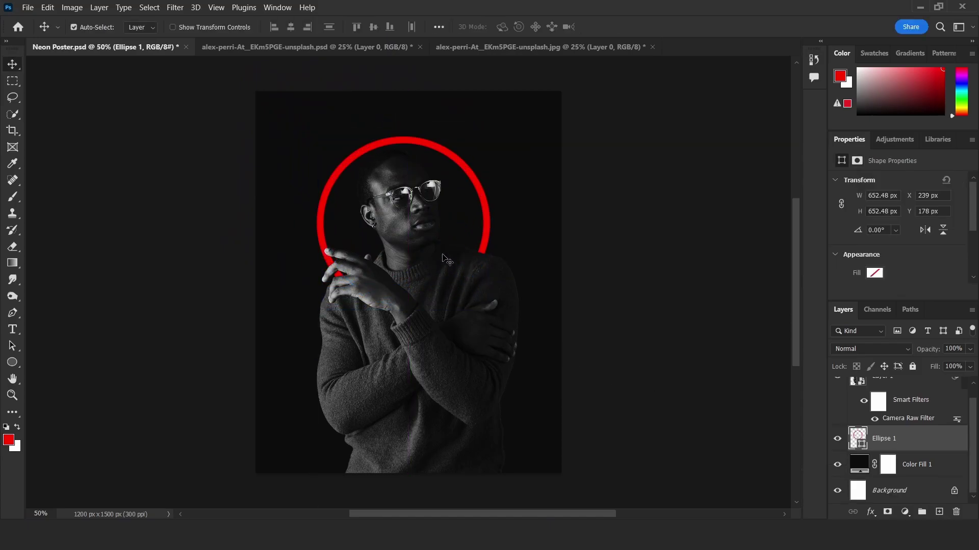
Give Ellipse 1 an ff0000 Outer Glow with 42% opacity, 13% spread, and 59 px size.
double_click(957, 442)
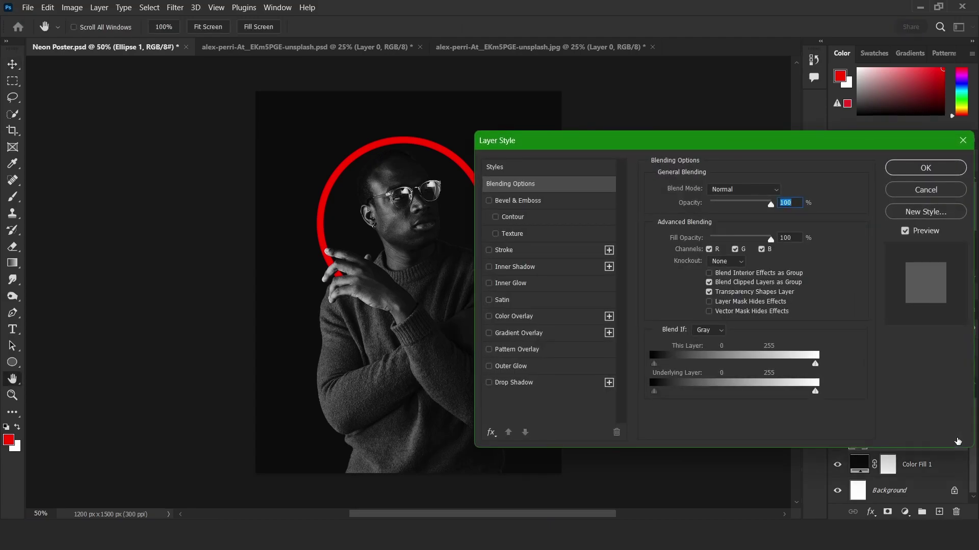
click(490, 368)
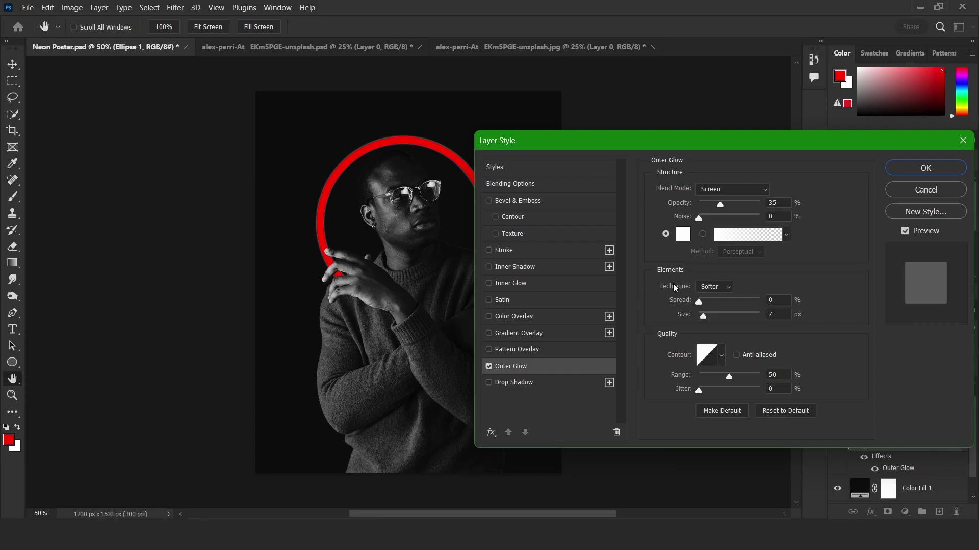
click(683, 235)
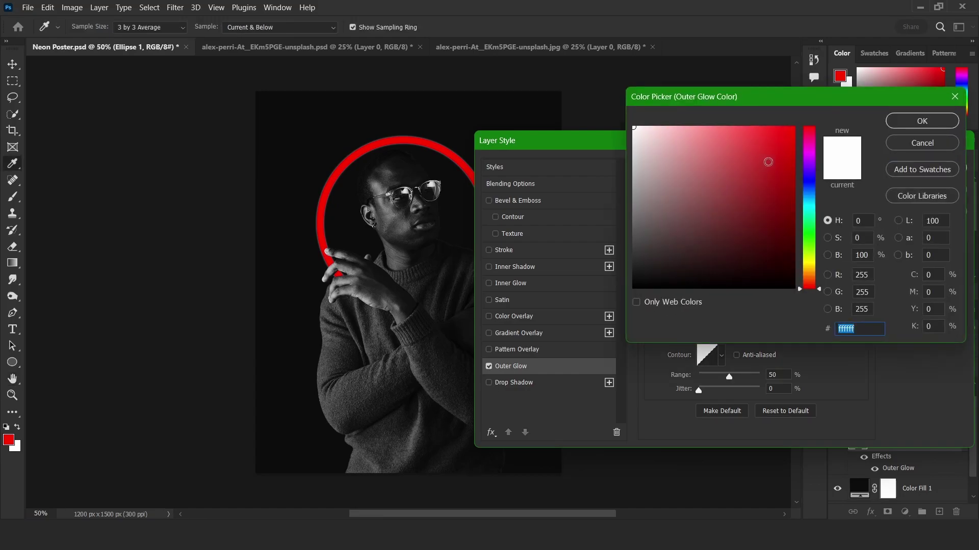
drag(768, 161, 802, 122)
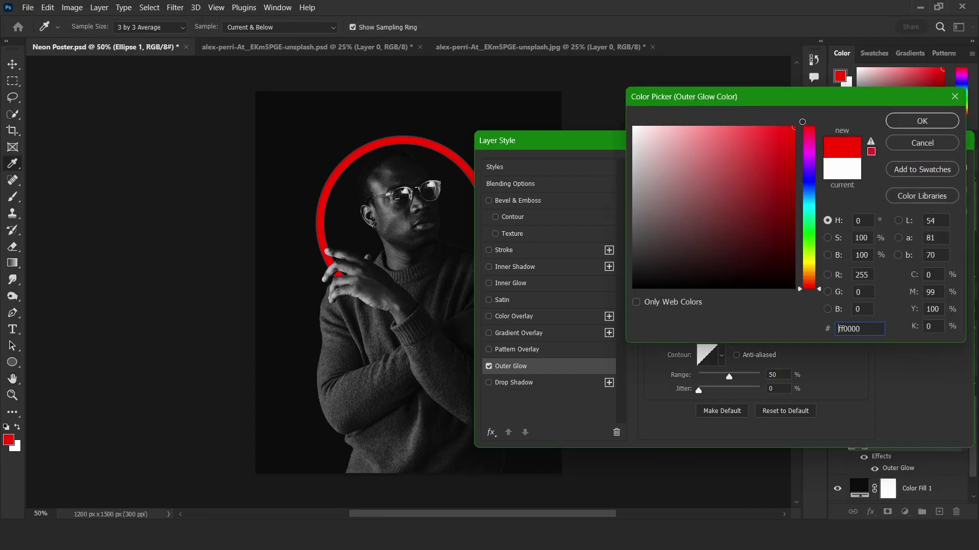
click(892, 126)
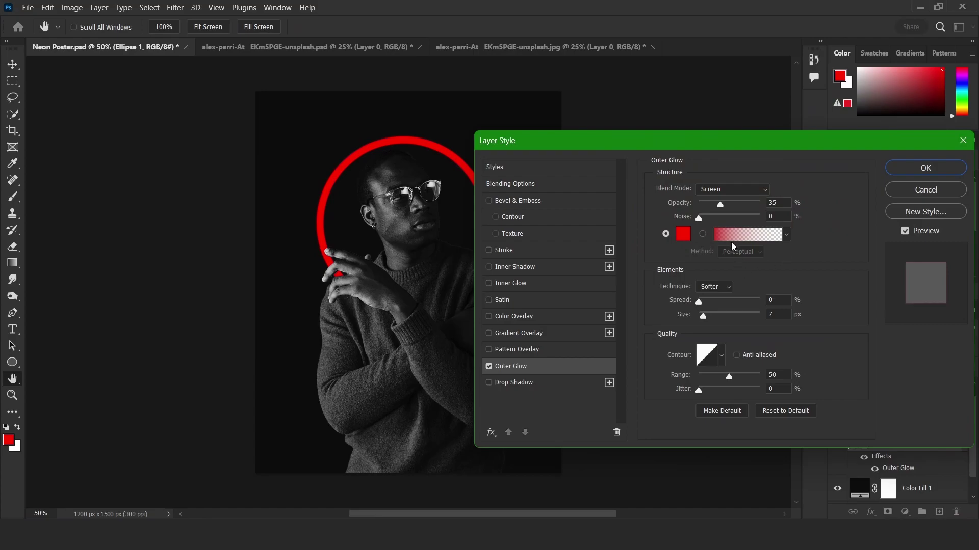
drag(721, 204, 724, 203)
mouse_move(704, 317)
mouse_down()
mouse_move(716, 317)
mouse_move(707, 302)
mouse_up()
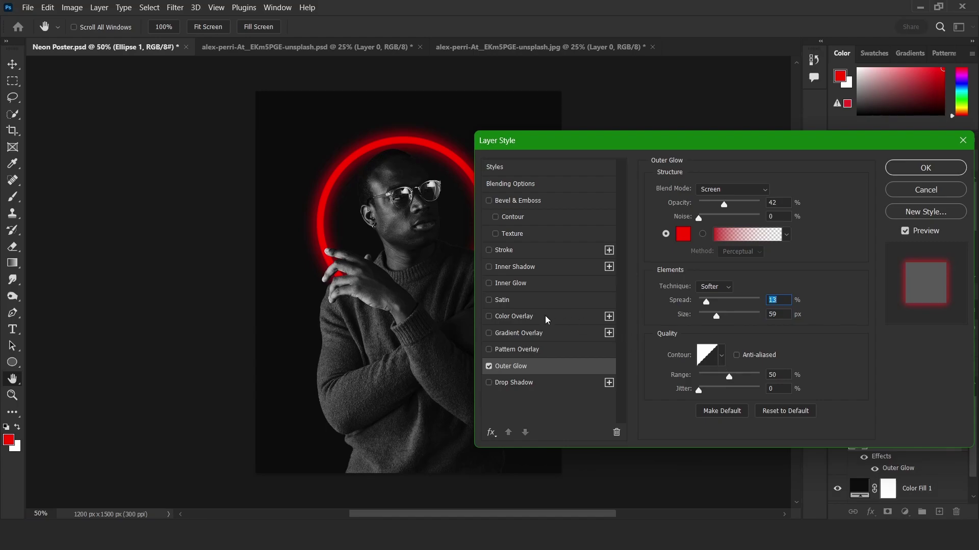
Add a pale pink ffd7d7 Color Overlay to the ring and apply the layer style.
click(511, 322)
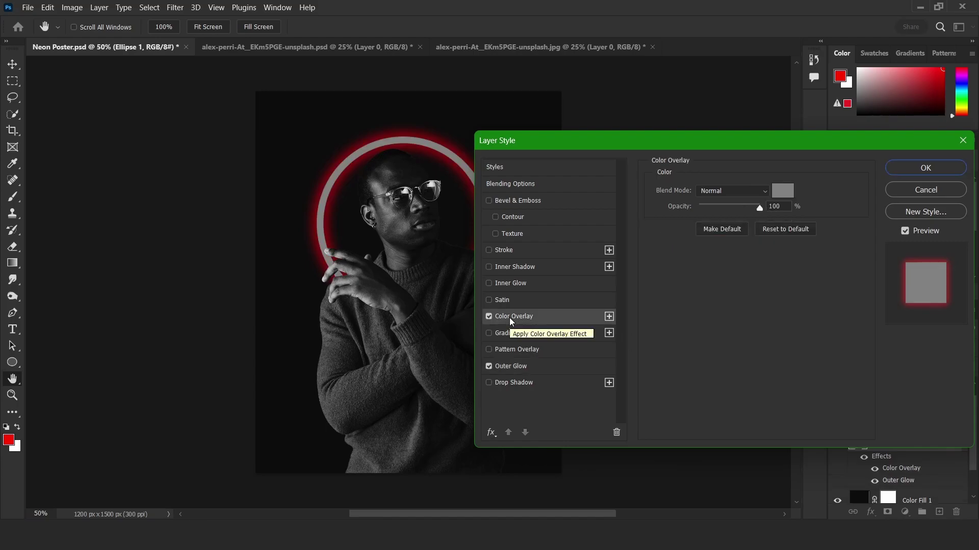
click(785, 193)
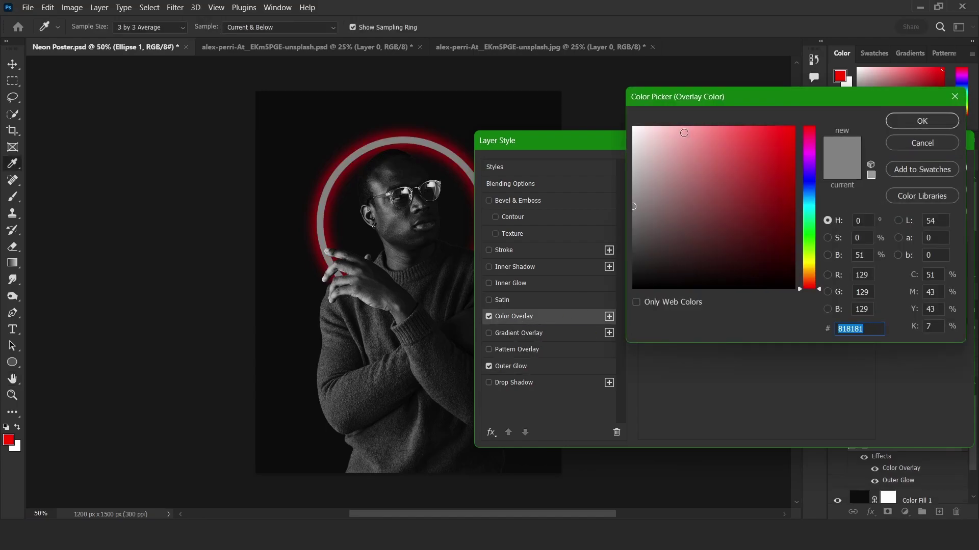
click(673, 128)
click(659, 127)
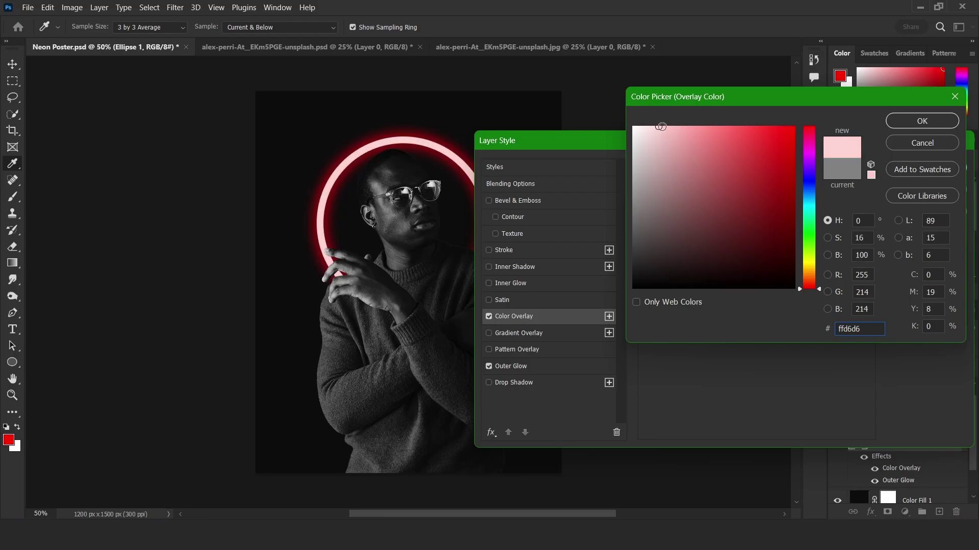
drag(661, 126, 659, 126)
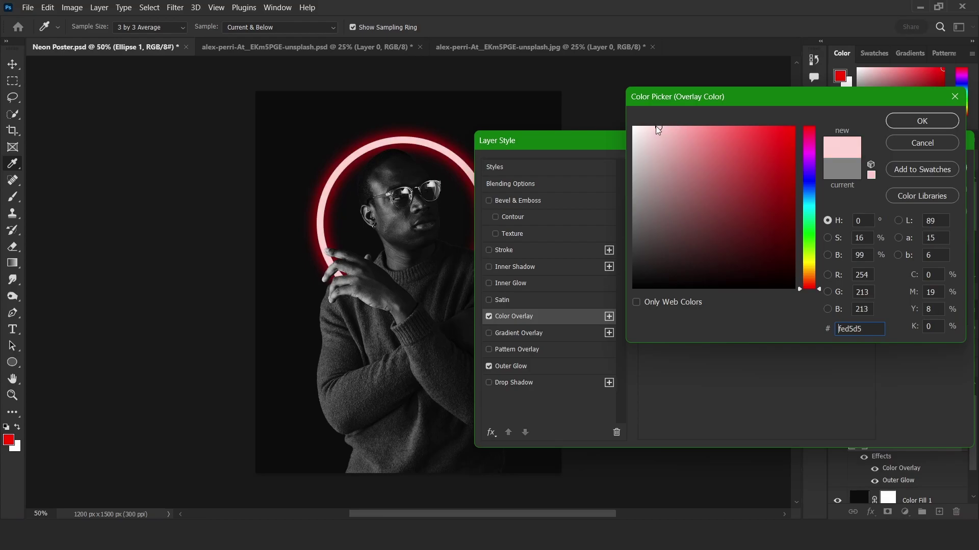
click(905, 124)
click(929, 170)
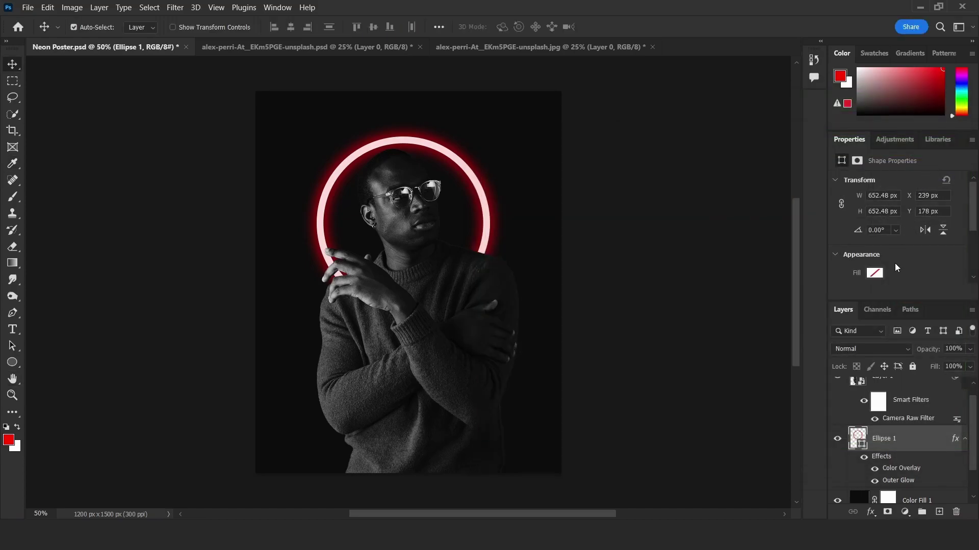
scroll(898, 448, down, 2)
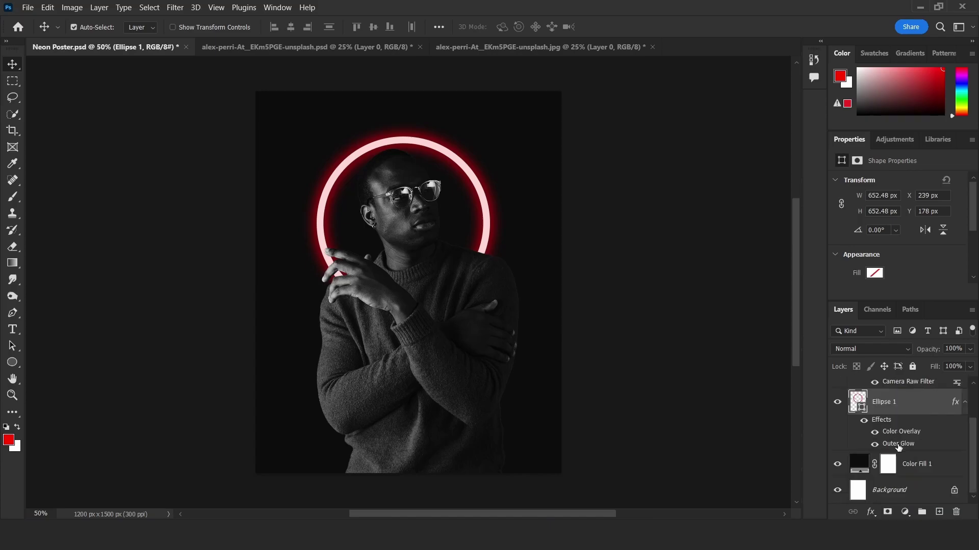
Add a new layer above Color Fill 1 and set up a large soft brush at 22% flow.
click(923, 466)
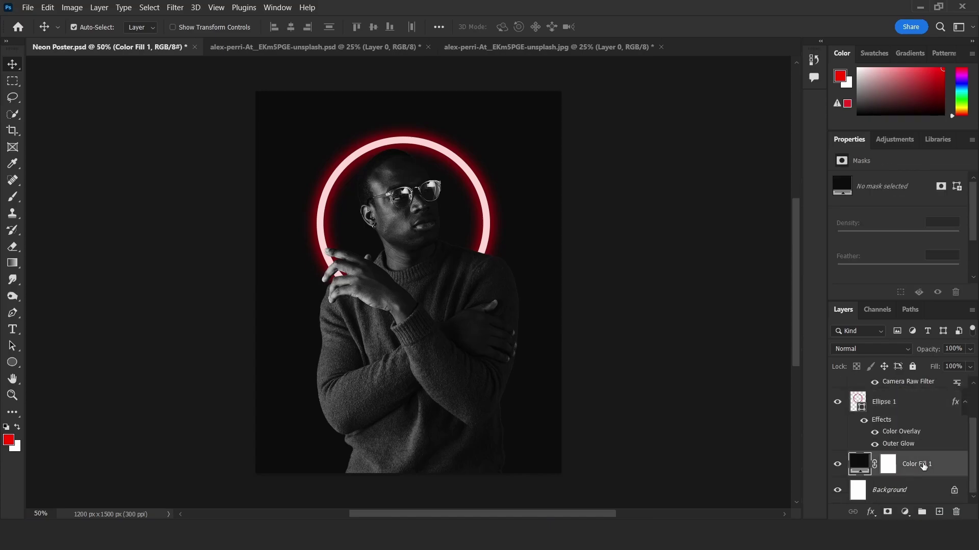
click(939, 512)
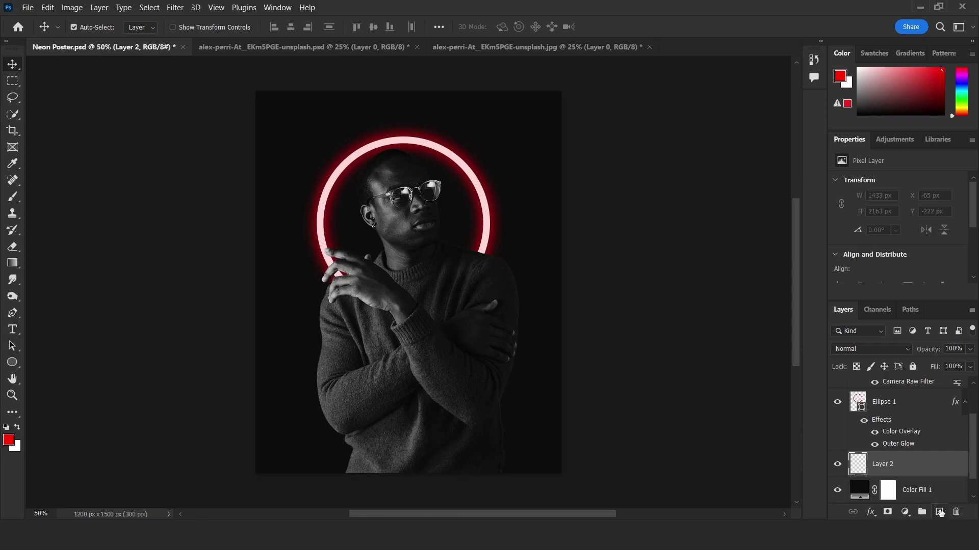
click(15, 198)
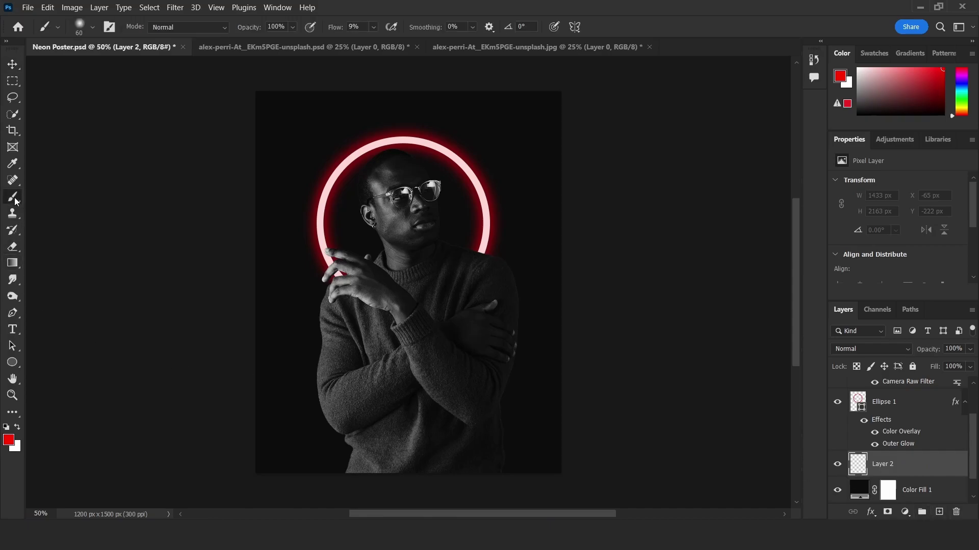
alt+right_click(381, 208)
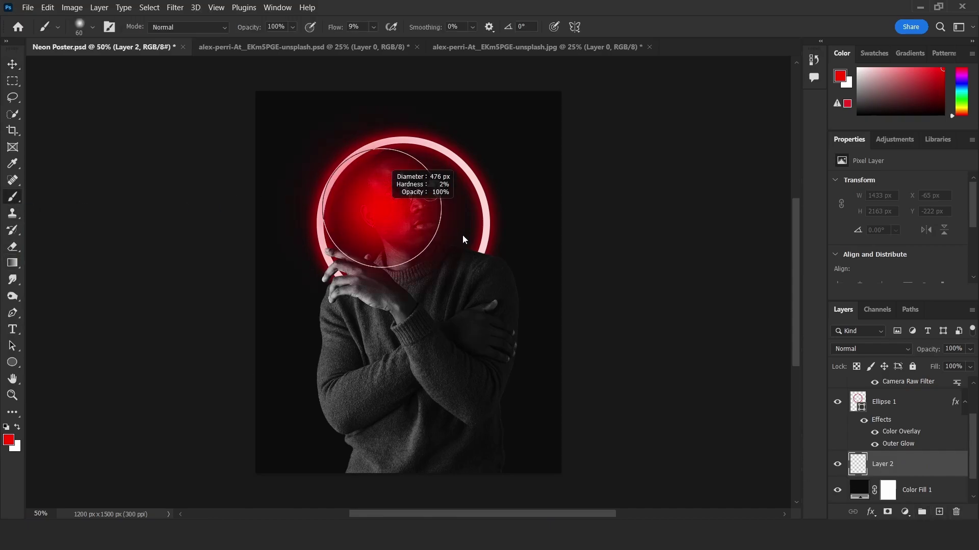
alt+right_click(403, 221)
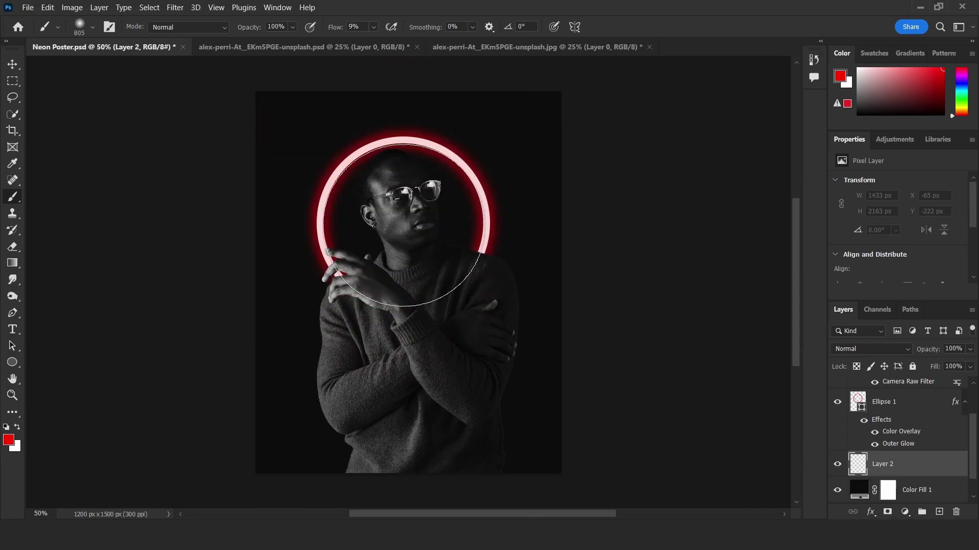
alt+right_click(403, 222)
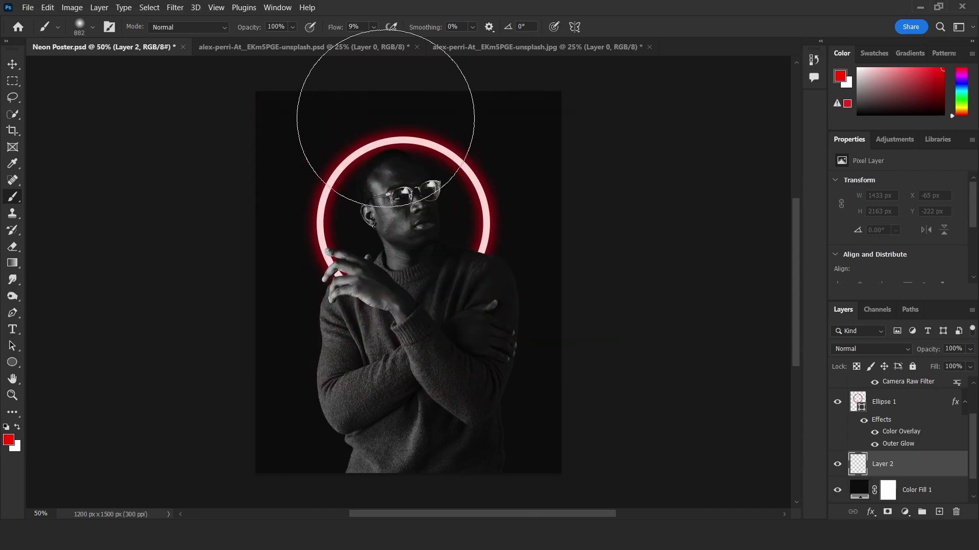
click(373, 27)
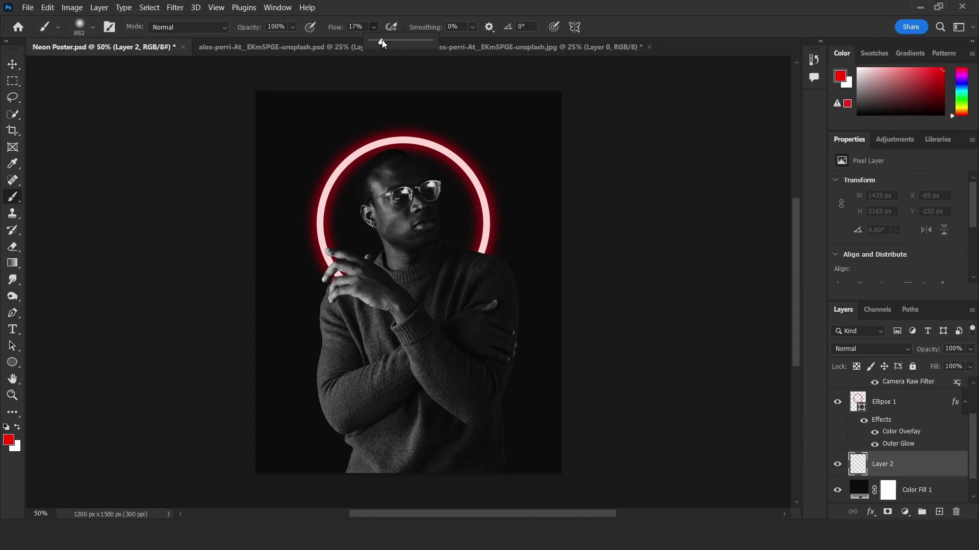
drag(382, 40, 384, 40)
Paint soft red light around the man's head and across the whole background.
drag(385, 230, 402, 225)
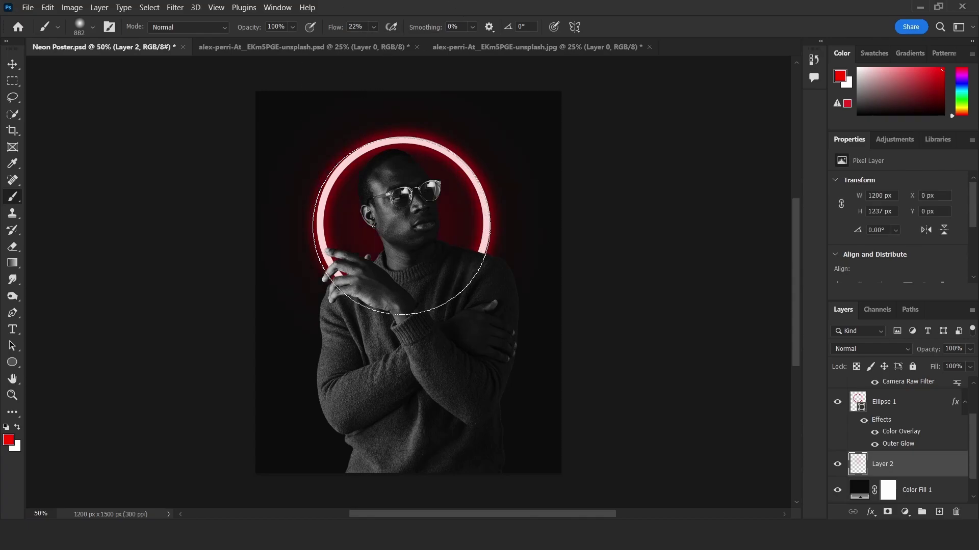
alt+right_click(401, 226)
alt+right_click(409, 226)
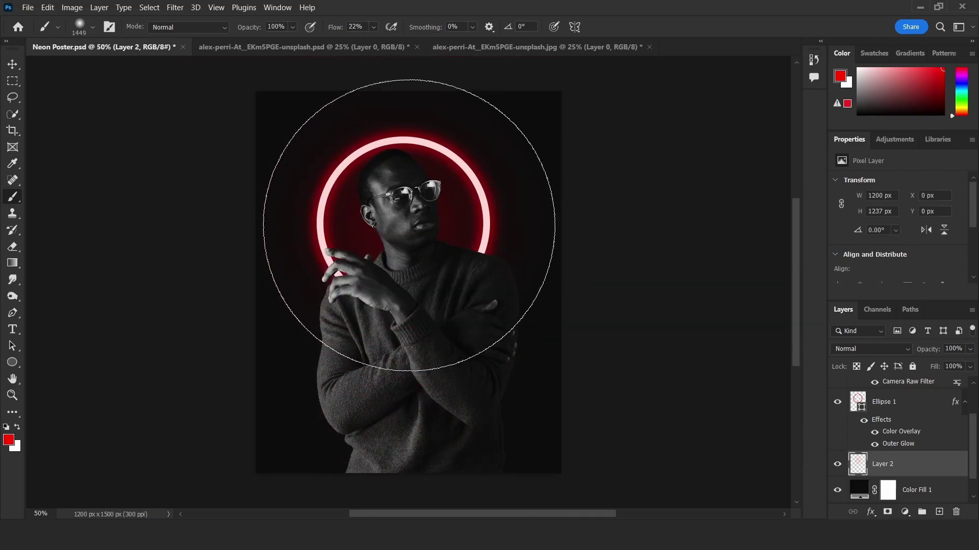
alt+right_click(410, 226)
drag(409, 224, 419, 223)
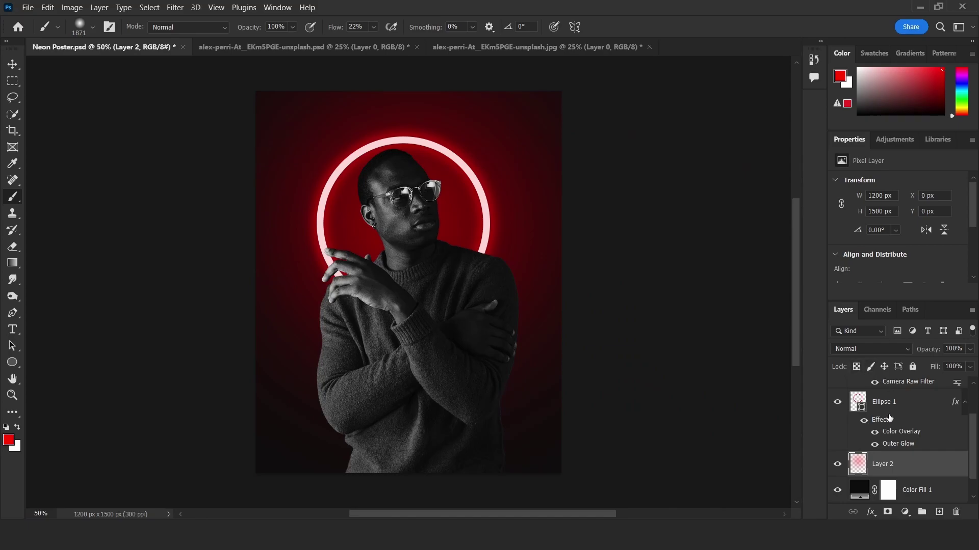
scroll(895, 417, up, 2)
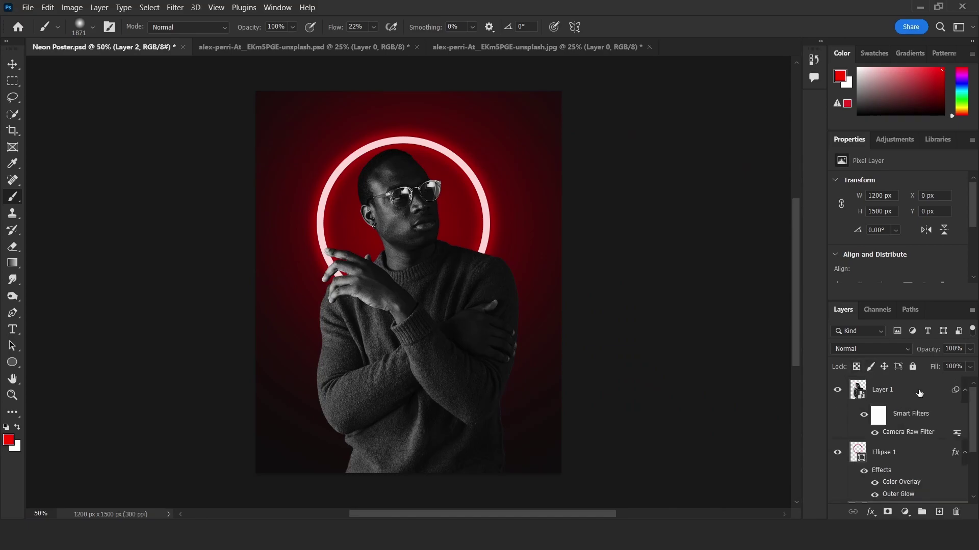
Add a red solid colour fill layer (Color Fill 2) above the subject photo.
click(919, 393)
click(12, 66)
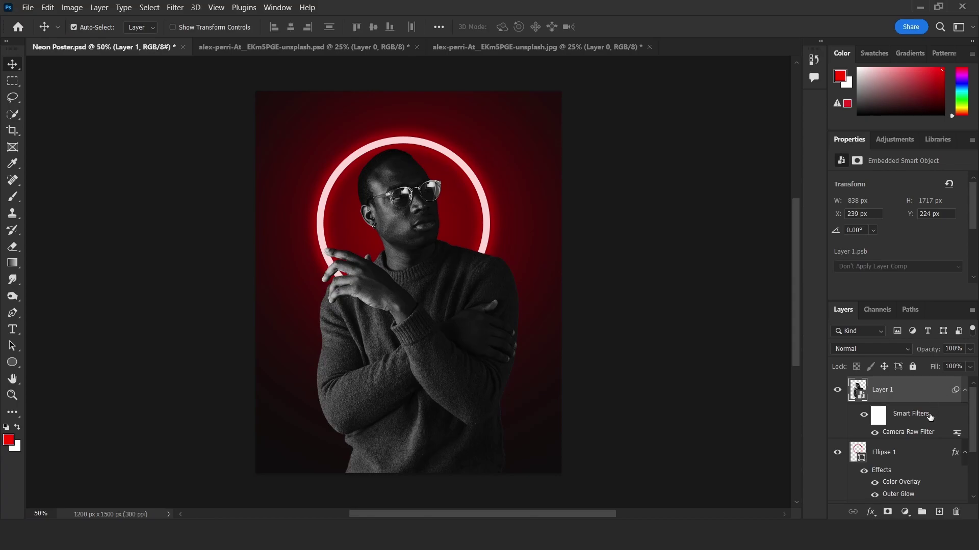
click(906, 512)
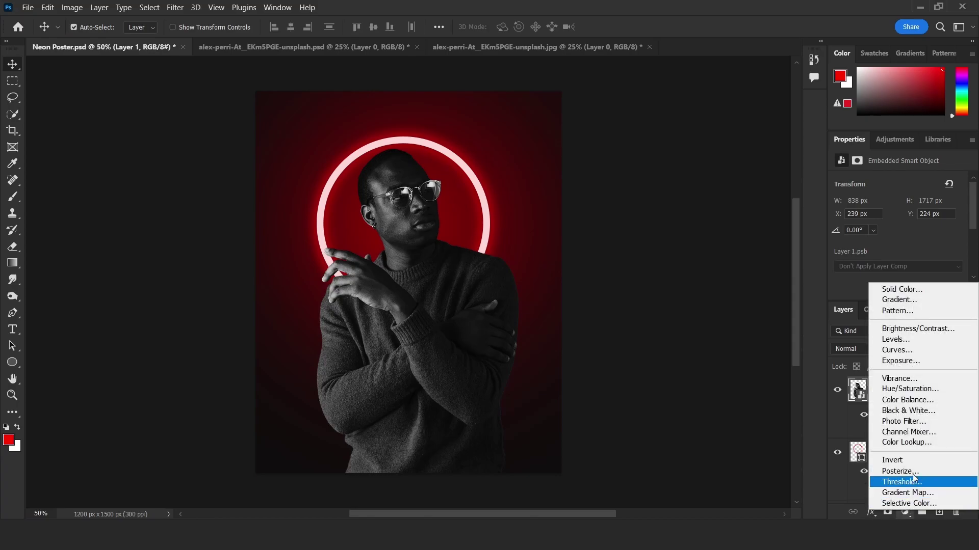
click(913, 289)
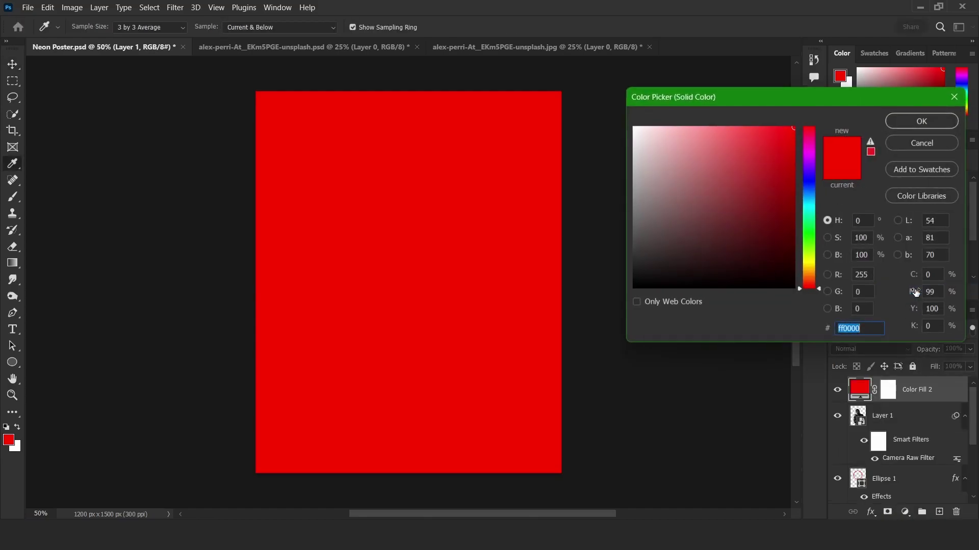
click(902, 121)
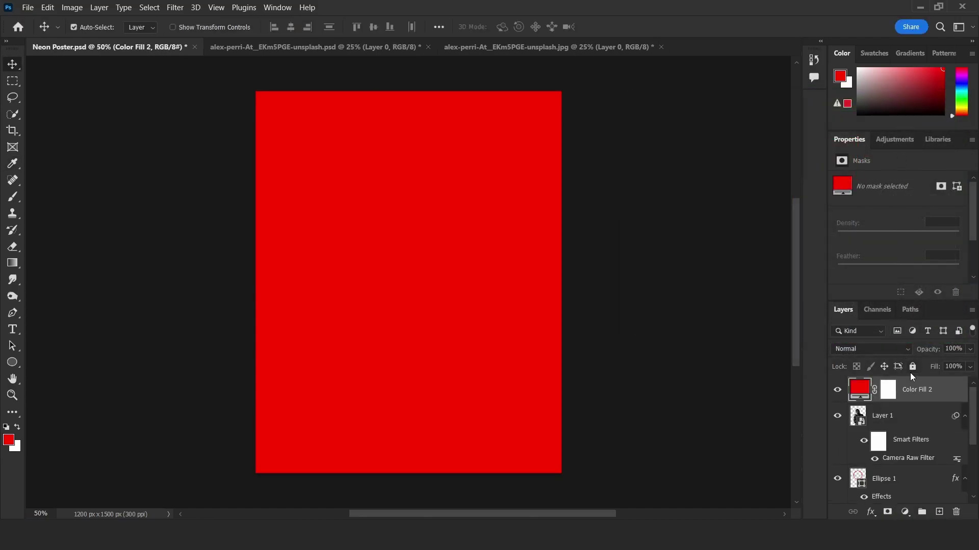
Clip Color Fill 2 to the subject, blend it as Overlay, and set Fill to 46%.
right_click(946, 397)
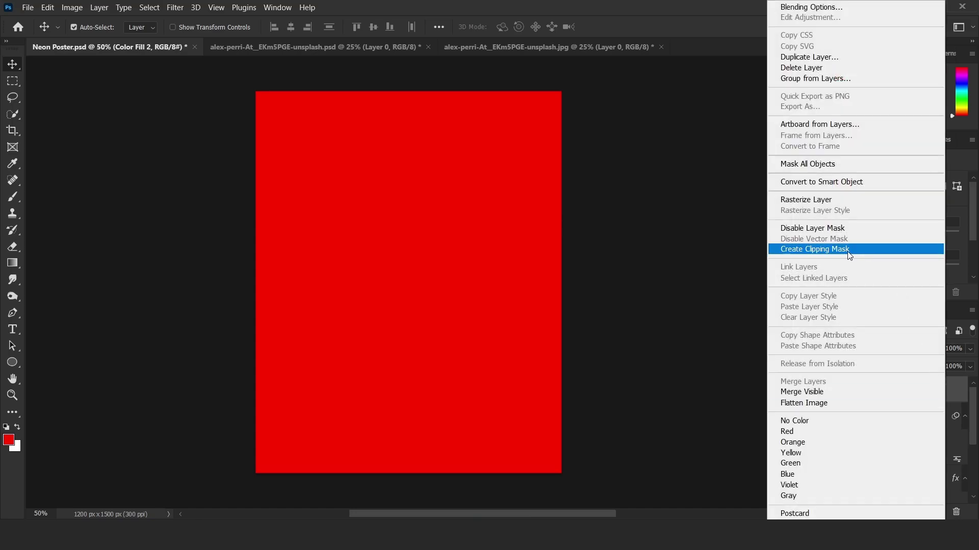
click(873, 250)
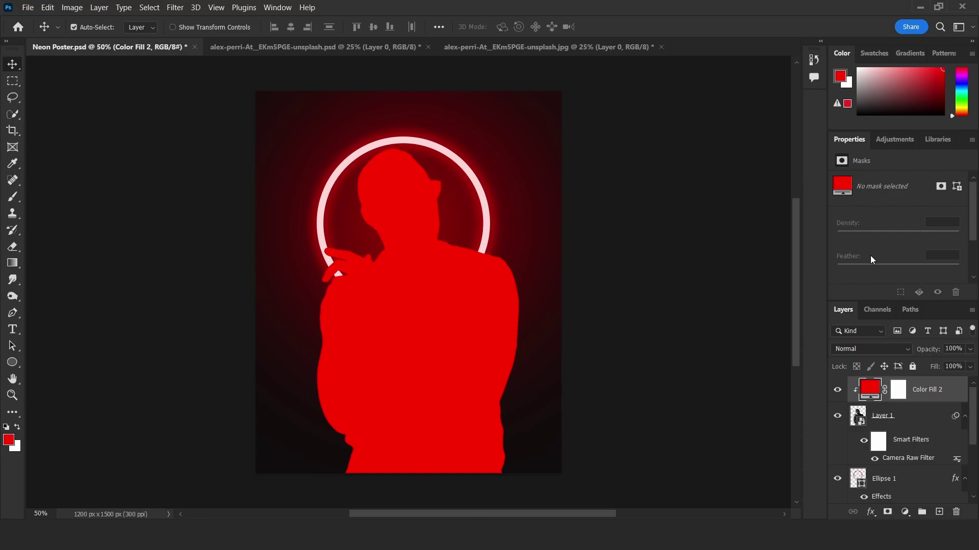
click(880, 349)
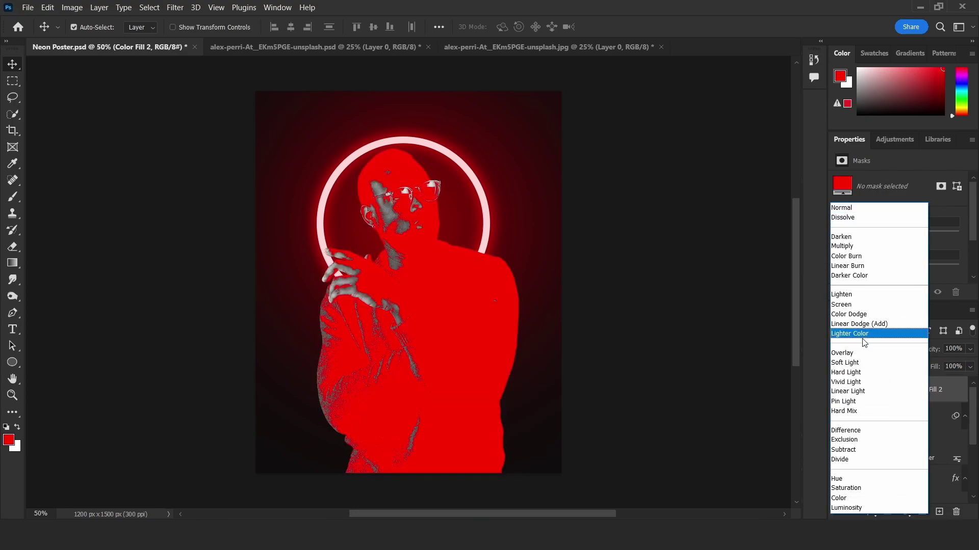
click(859, 351)
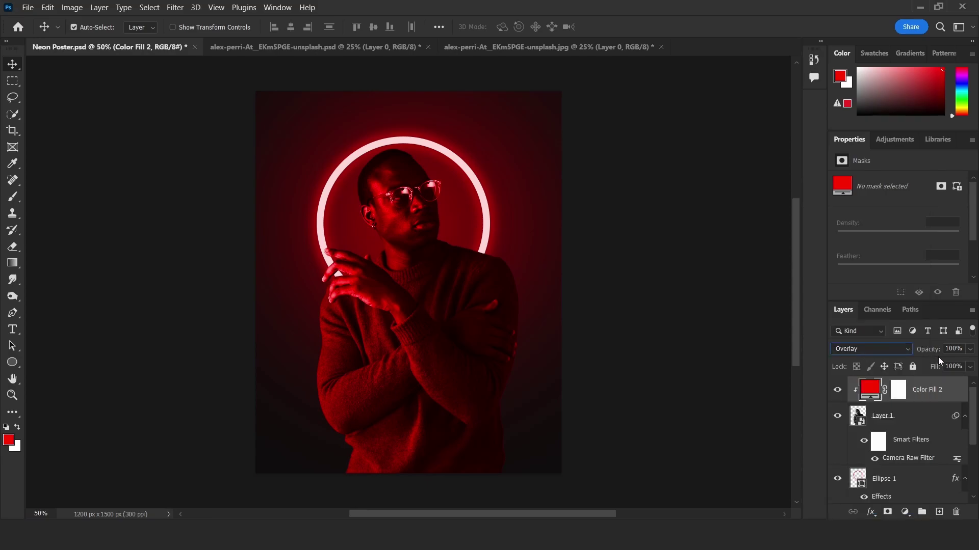
drag(969, 368, 934, 380)
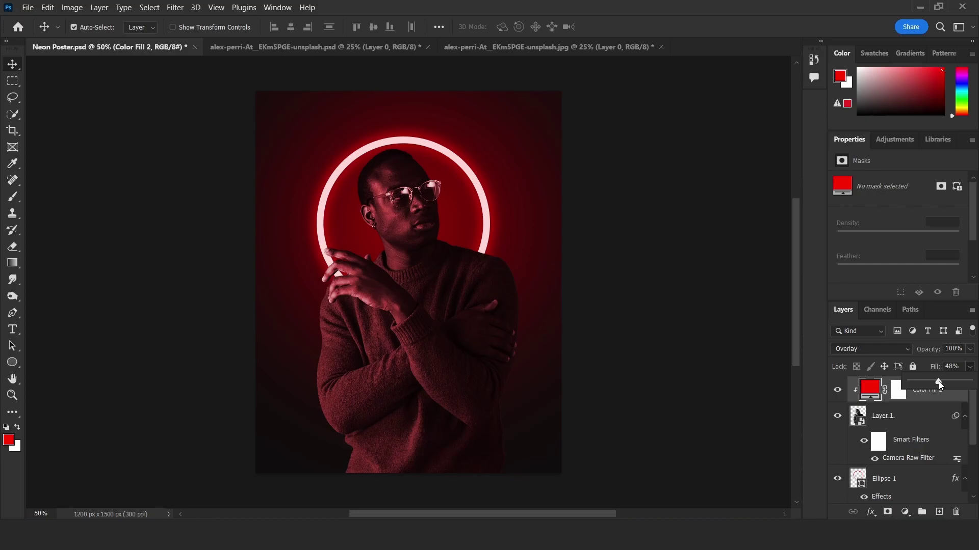
Settle the fill at 46% and add a red Solid Color fill layer (Color Fill 3).
drag(936, 382, 937, 381)
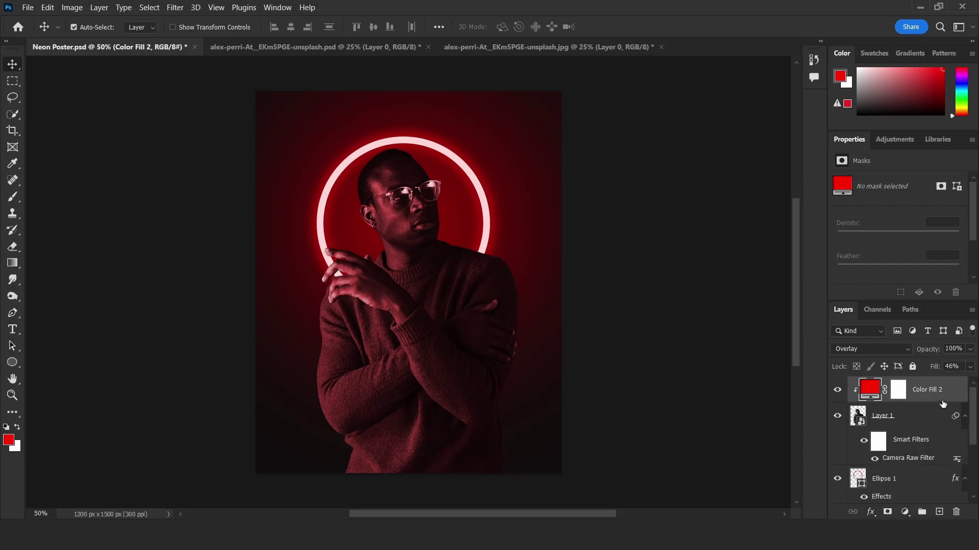
click(908, 511)
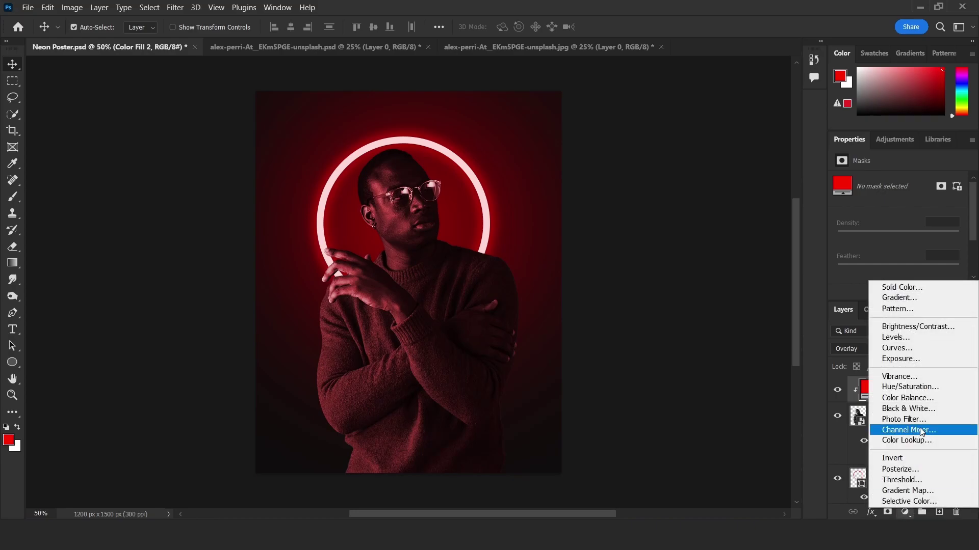
click(932, 287)
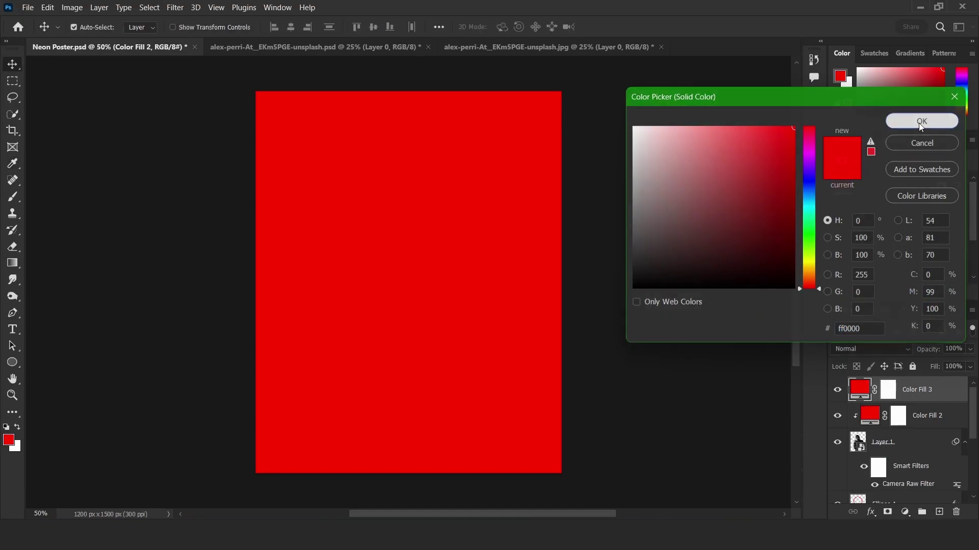
key(Return)
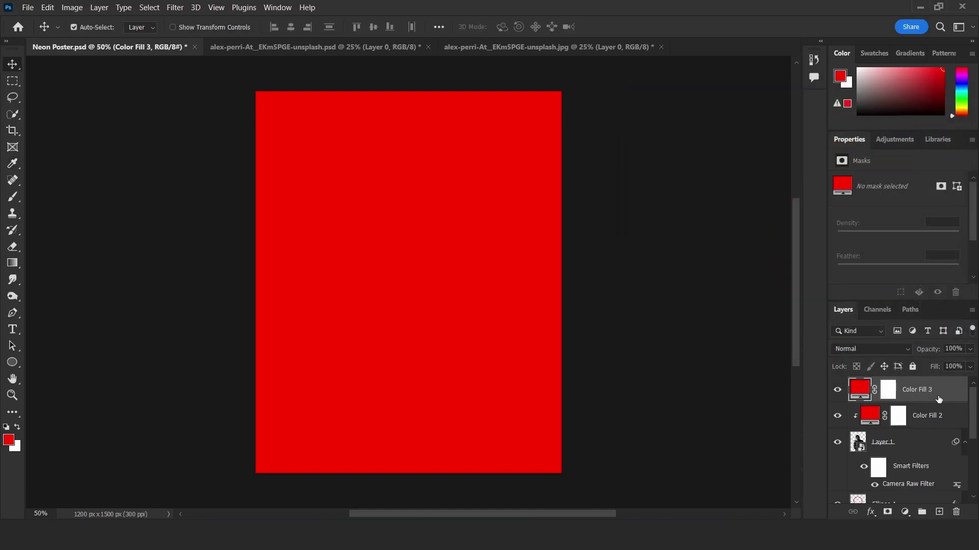
Clip Color Fill 3 to the subject and blend it as Linear Dodge (Add).
right_click(938, 398)
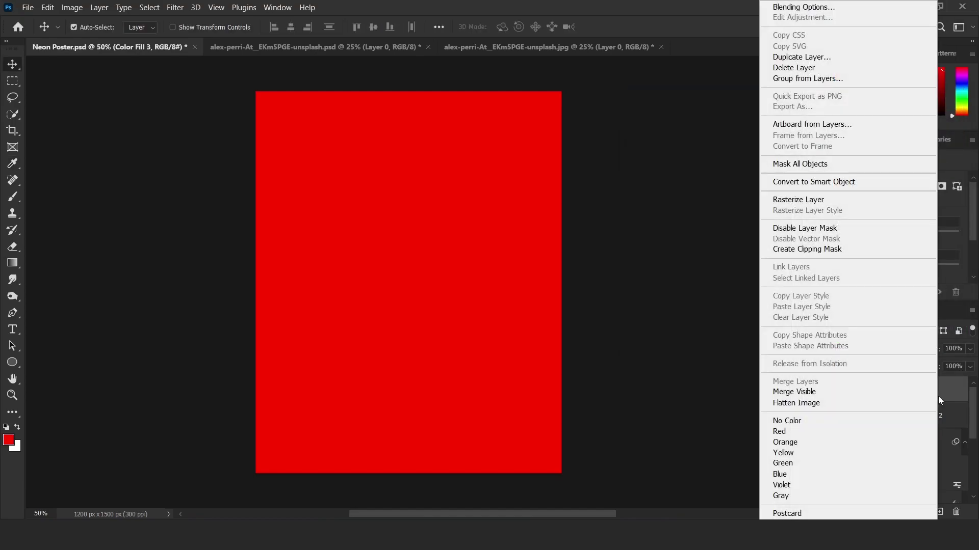
click(881, 249)
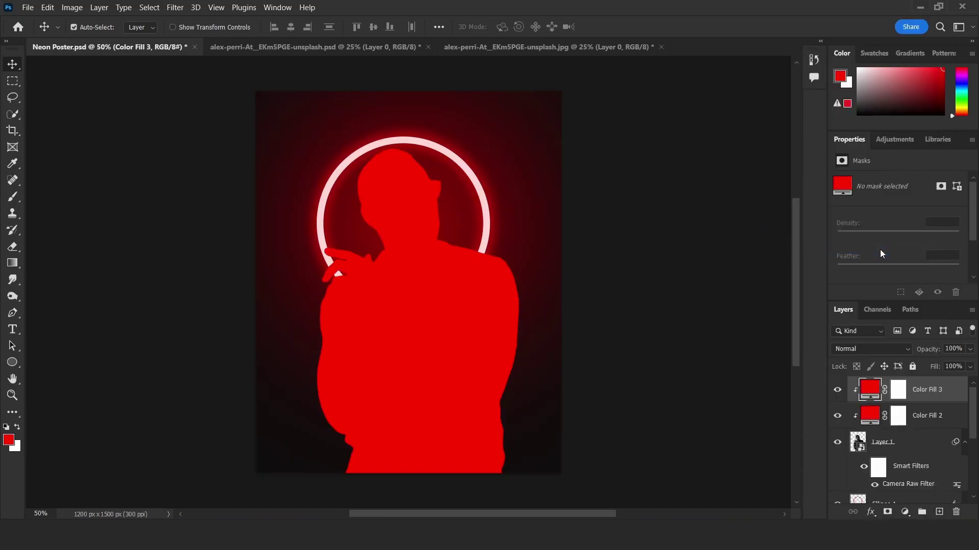
click(874, 349)
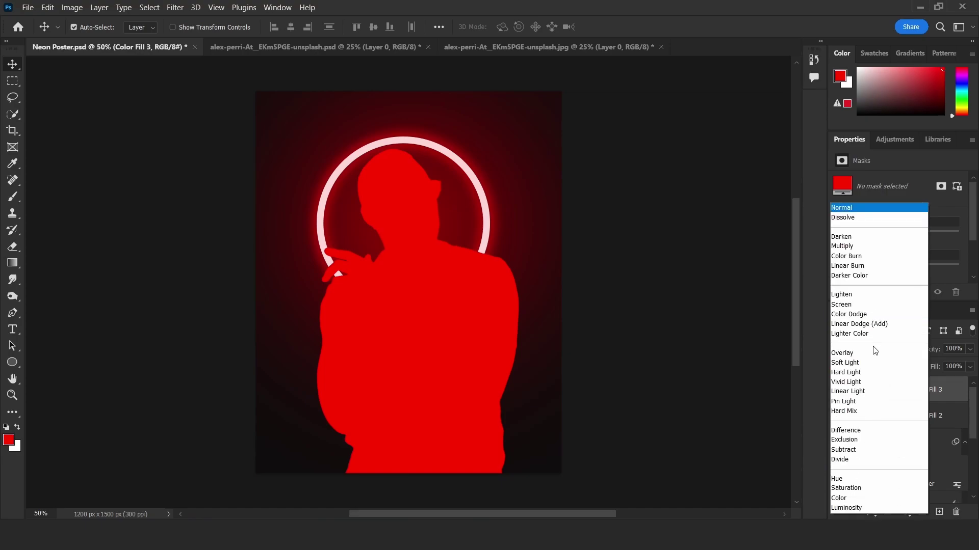
click(869, 325)
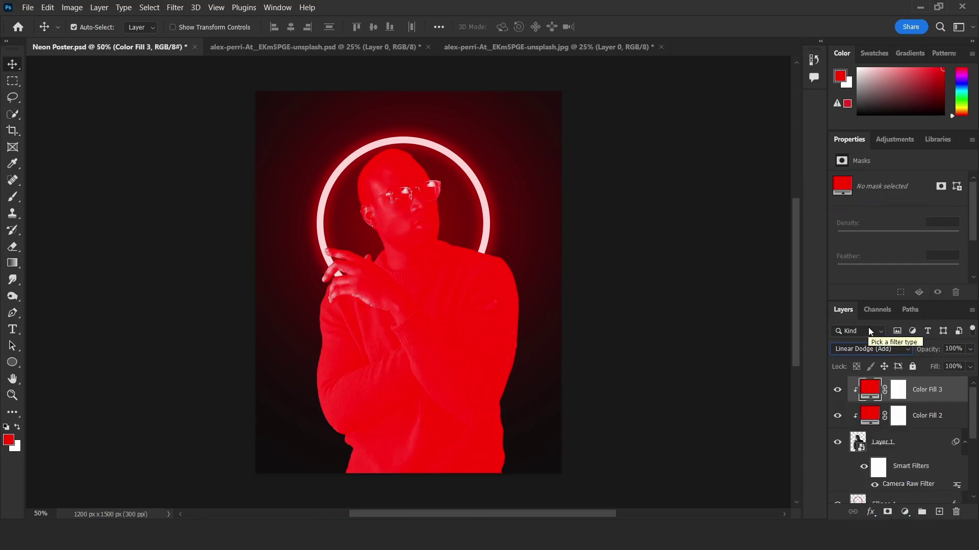
Split Color Fill 3's Underlying Layer Blend If slider so the darkest tones show through.
double_click(956, 392)
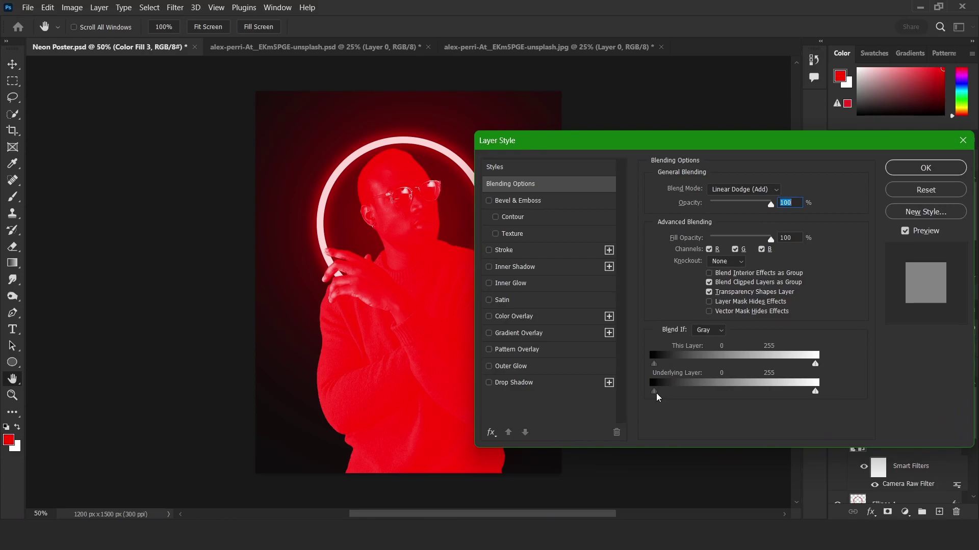
drag(658, 396, 662, 397)
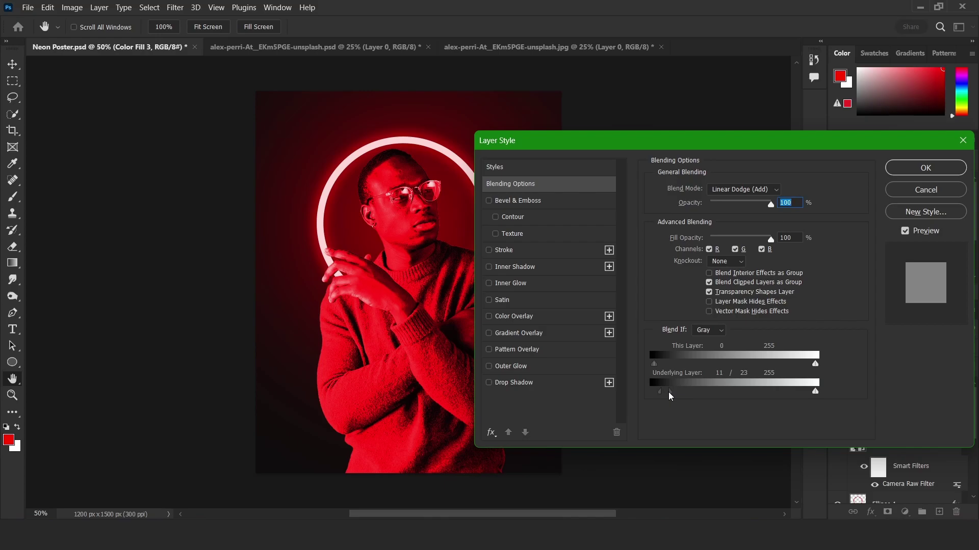
Apply the Blend If settings and invert Color Fill 3's mask to hide the red glow.
click(907, 169)
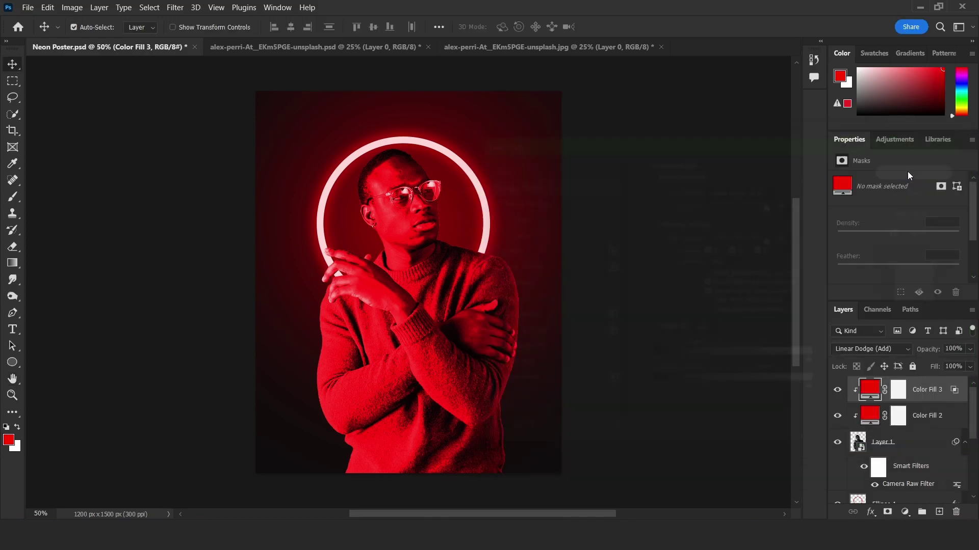
click(896, 390)
key(ctrl+i)
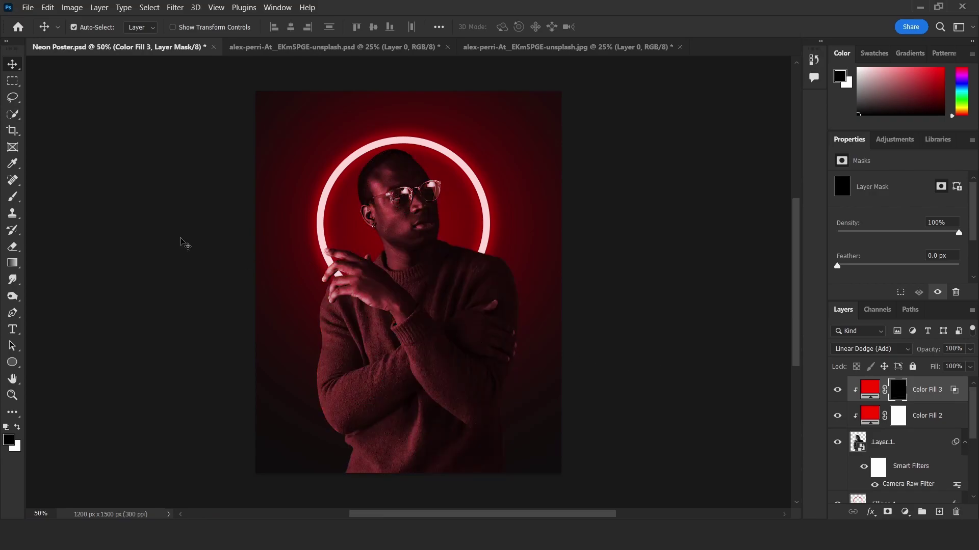
Set up a smaller white Brush and zoom in on the subject.
click(13, 199)
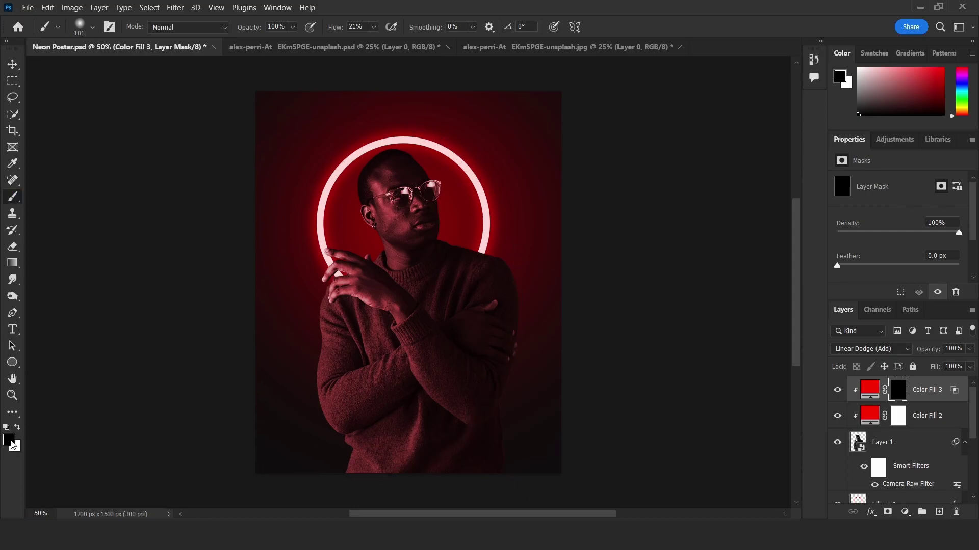
click(17, 427)
key(ctrl+plus)
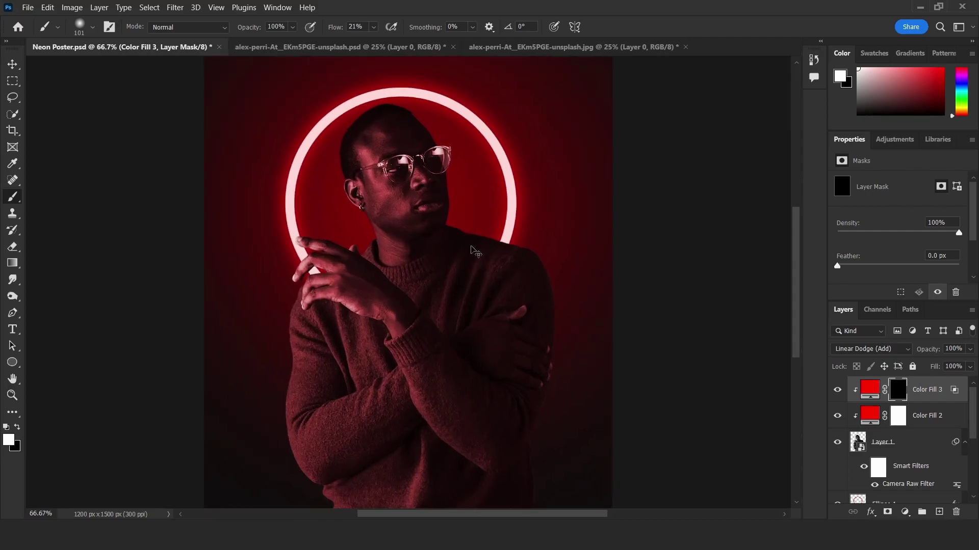
key(ctrl+plus)
key(bracketleft)
Paint red light onto the shoulder, neck and fingers on Color Fill 3's mask.
mouse_move(478, 199)
mouse_down()
mouse_move(524, 220)
mouse_move(572, 223)
mouse_move(564, 221)
mouse_move(611, 242)
mouse_move(642, 274)
mouse_move(605, 236)
mouse_move(635, 329)
mouse_move(633, 460)
mouse_up()
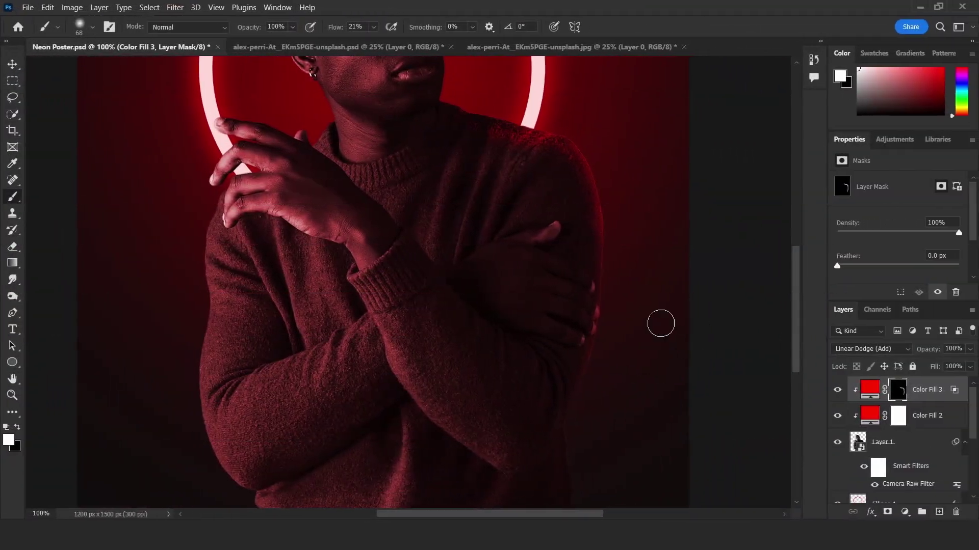
scroll(485, 121, up, 3)
scroll(484, 145, up, 3)
scroll(471, 349, up, 2)
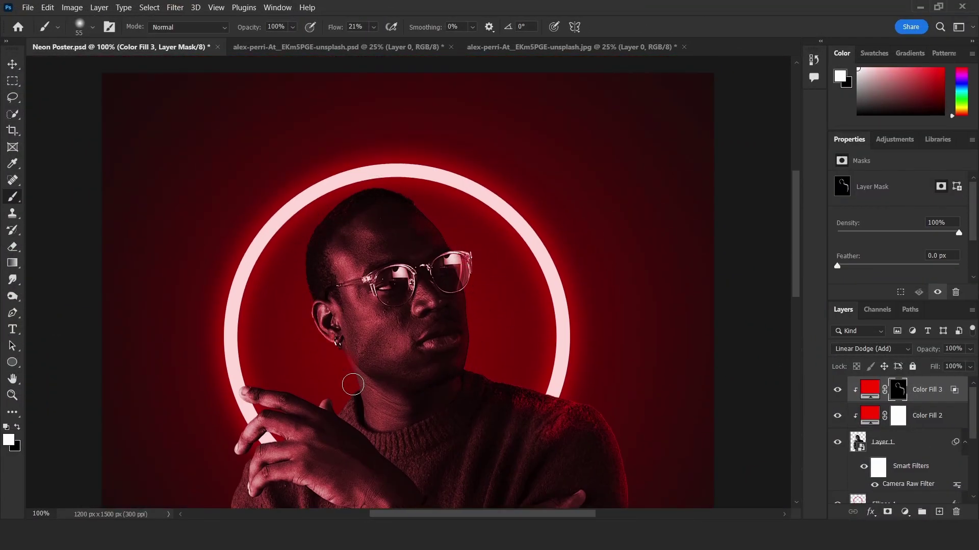
scroll(360, 382, down, 2)
key(bracketleft)
key(bracketleft)
key(bracketleft)
key(ctrl+plus)
drag(222, 285, 149, 275)
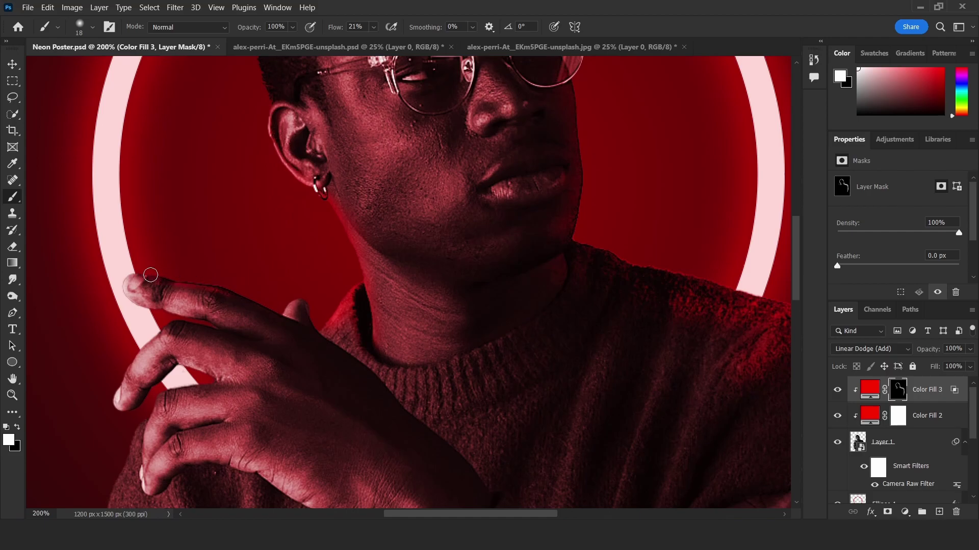
drag(150, 310, 234, 343)
Lower the brush flow and brush red light onto the back of the hand.
key(bracketright)
alt+scroll(248, 352, down, 2)
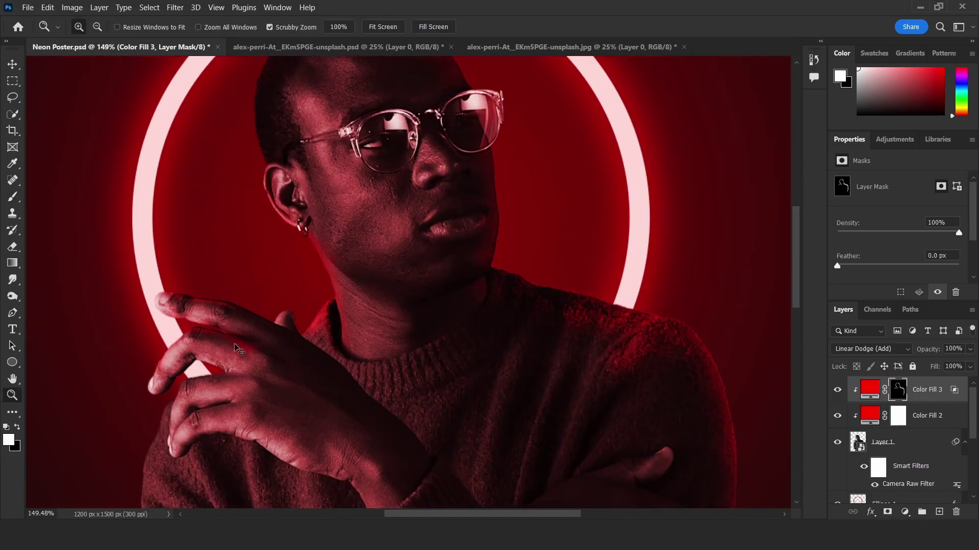
alt+scroll(202, 390, up, 2)
key(bracketright)
key(x)
key(bracketleft)
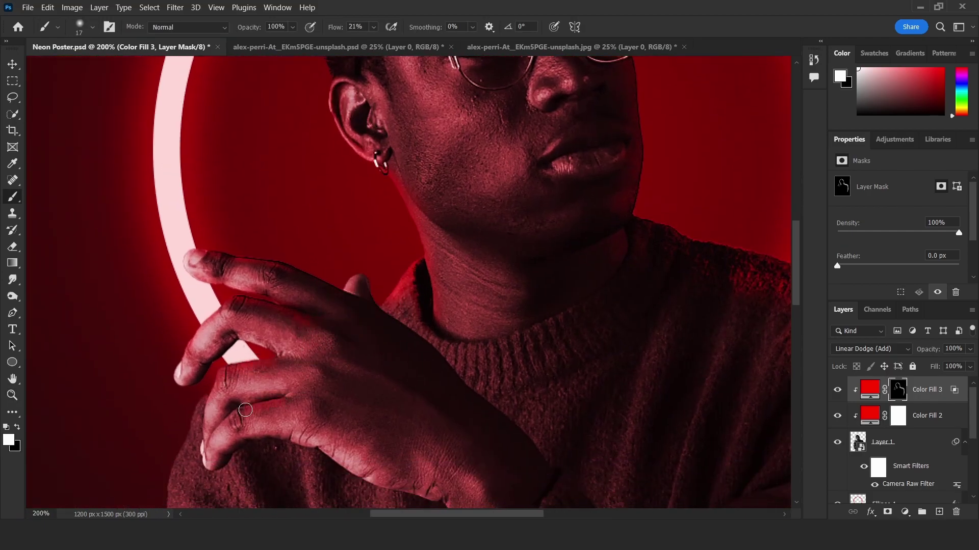
key(shift+0)
key(shift+8)
drag(313, 360, 330, 381)
Paint red light along the upper arm and forearm.
key(bracketleft)
key(x)
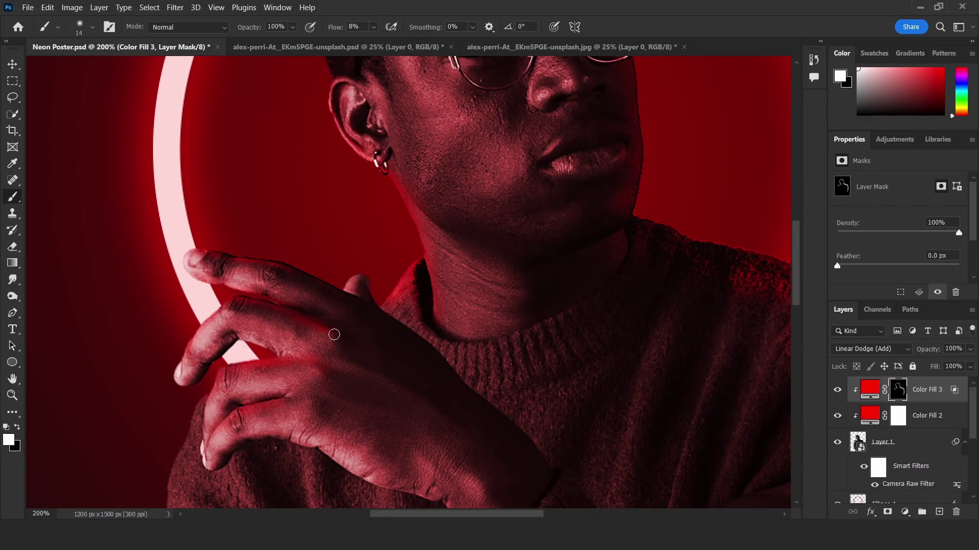
alt+scroll(460, 335, down, 2)
drag(376, 42, 382, 41)
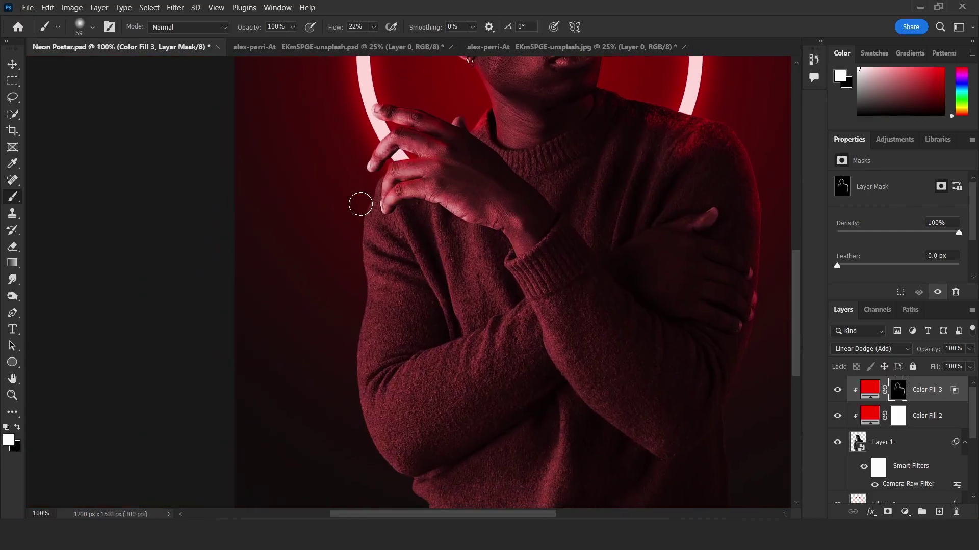
drag(360, 204, 378, 267)
scroll(378, 267, down, 3)
drag(439, 230, 403, 296)
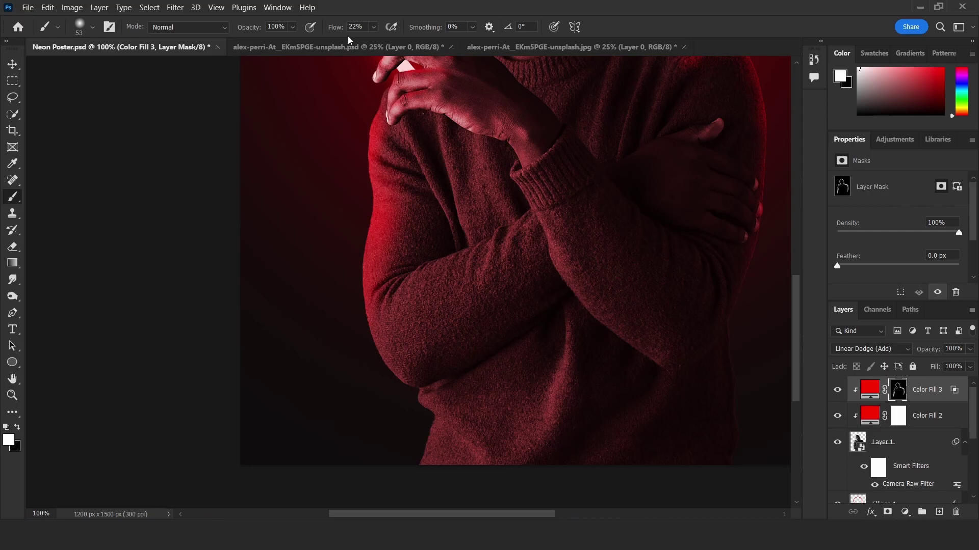
Set the brush to a gentle 5% flow and bring the sweater and crossed arms into view.
key(shift+1)
key(shift+5)
scroll(436, 284, up, 3)
scroll(436, 283, right, 3)
key(x)
key(shift+0)
key(shift+9)
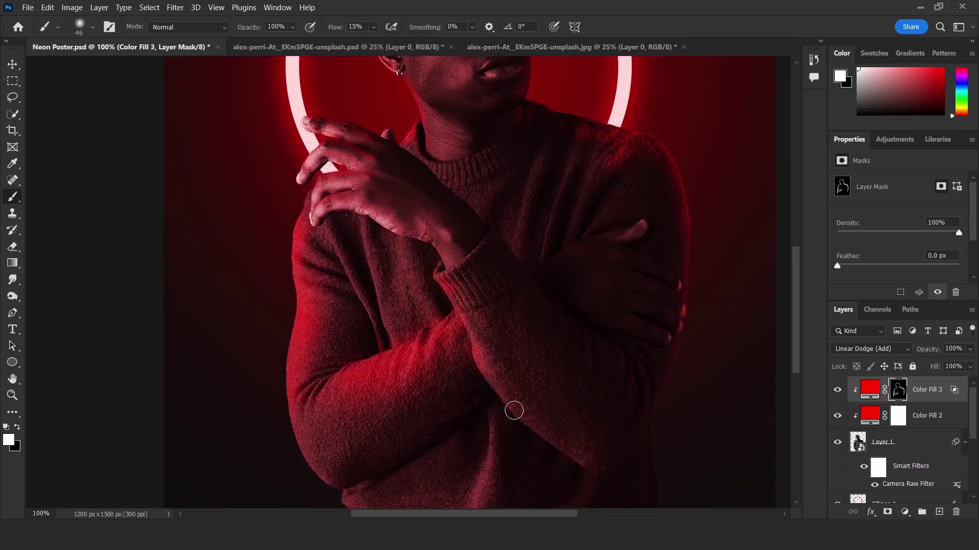
scroll(459, 306, down, 2)
scroll(458, 293, up, 3)
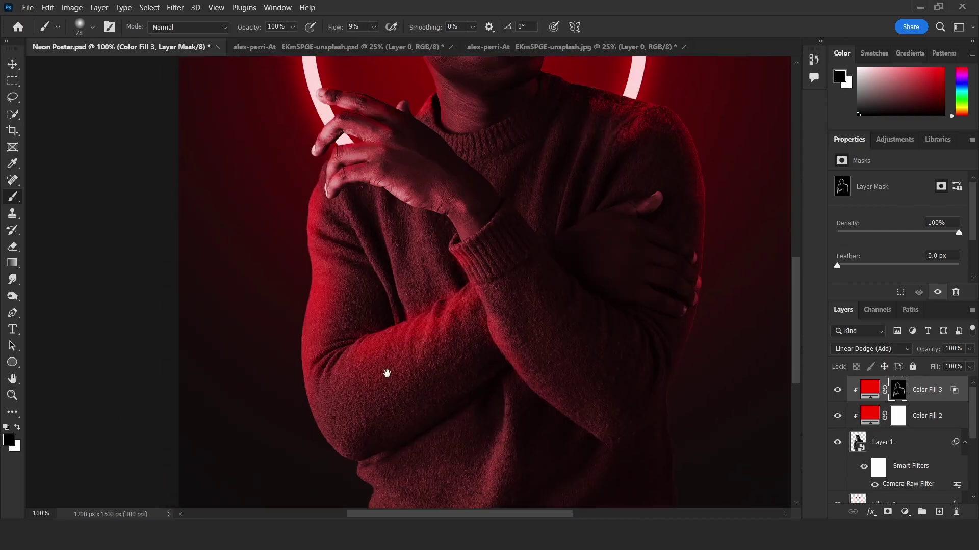
scroll(457, 294, left, 1)
key(x)
key(bracketleft)
key(bracketleft)
key(bracketleft)
key(bracketleft)
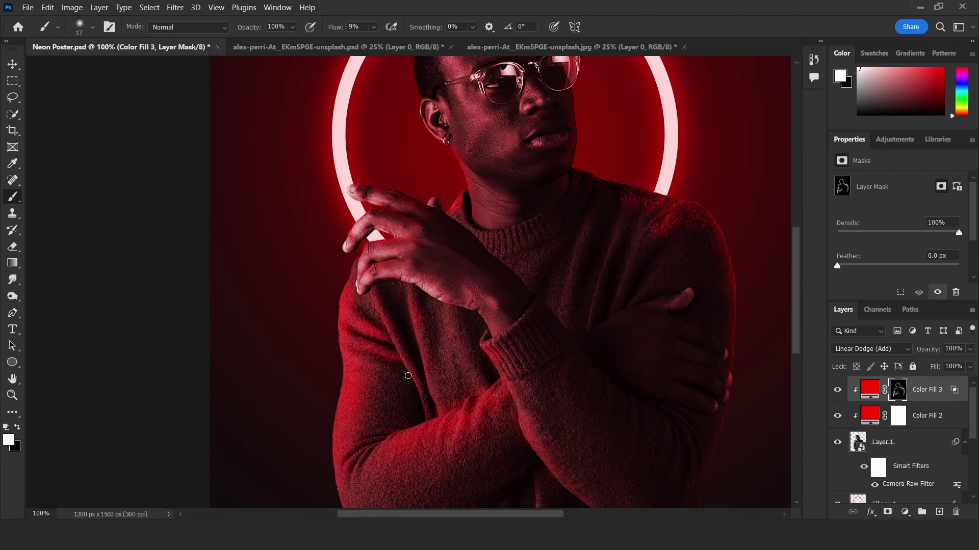
key(bracketleft)
key(shift+0)
key(shift+5)
key(x)
key(bracketright)
key(bracketright)
key(bracketright)
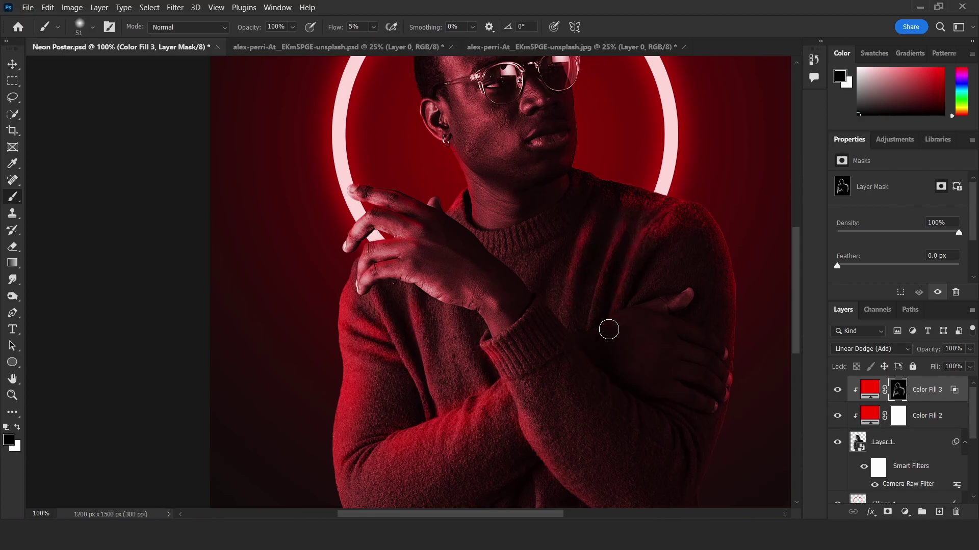
key(x)
key(bracketright)
key(bracketright)
drag(647, 212, 496, 244)
Refine the sweater and arms with black at 5% flow, then fit the poster on screen.
key(x)
key(x)
key(bracketleft)
key(bracketleft)
key(bracketleft)
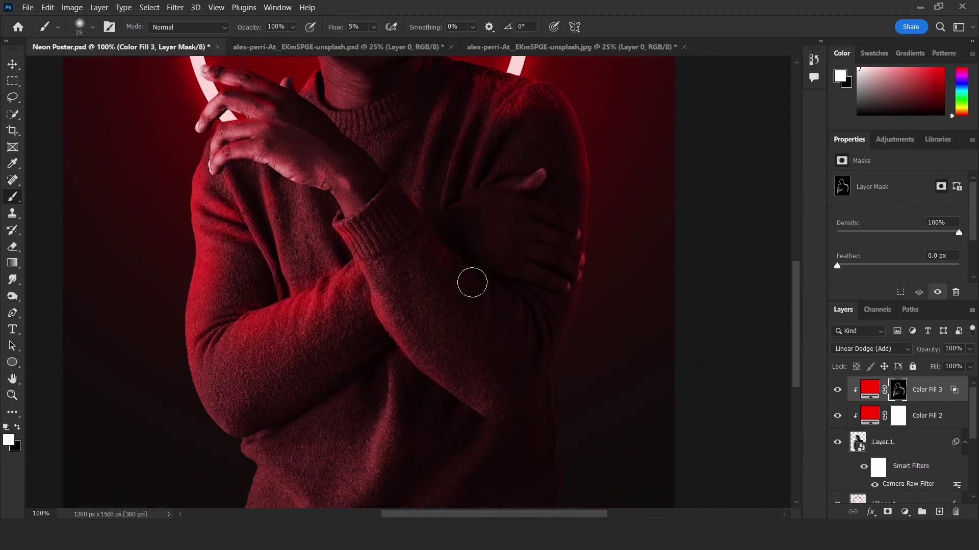
scroll(524, 397, down, 3)
scroll(520, 356, up, 2)
drag(520, 356, 519, 359)
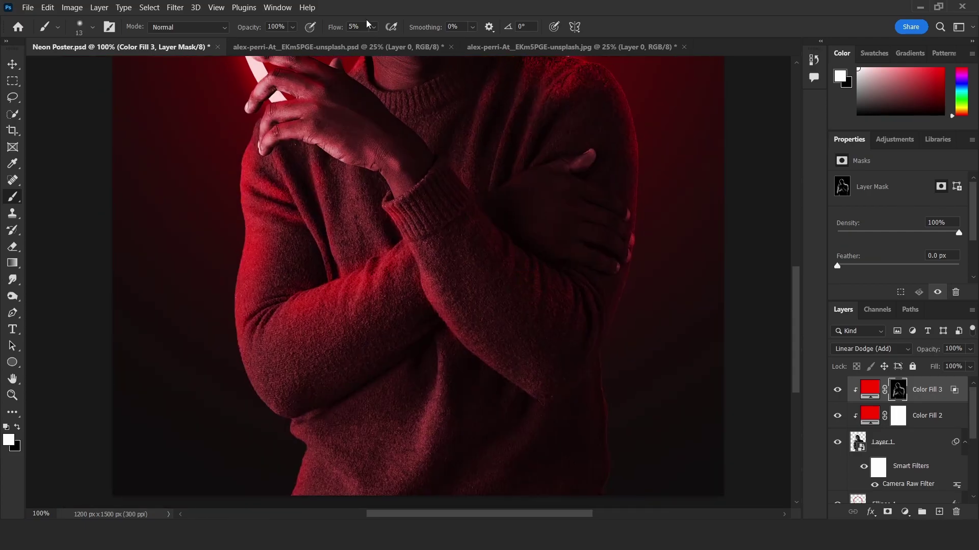
key(shift+2)
key(shift+2)
key(bracketleft)
key(bracketleft)
key(bracketleft)
key(bracketleft)
key(bracketleft)
key(bracketleft)
key(bracketright)
key(bracketright)
drag(614, 265, 513, 345)
key(x)
key(shift+0)
key(shift+5)
key(bracketright)
key(bracketright)
key(bracketright)
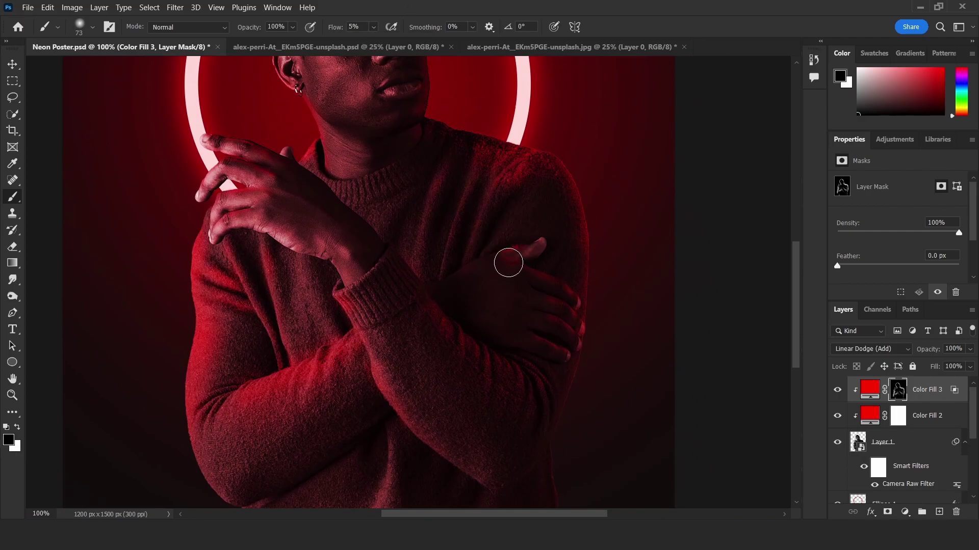
drag(533, 336, 444, 378)
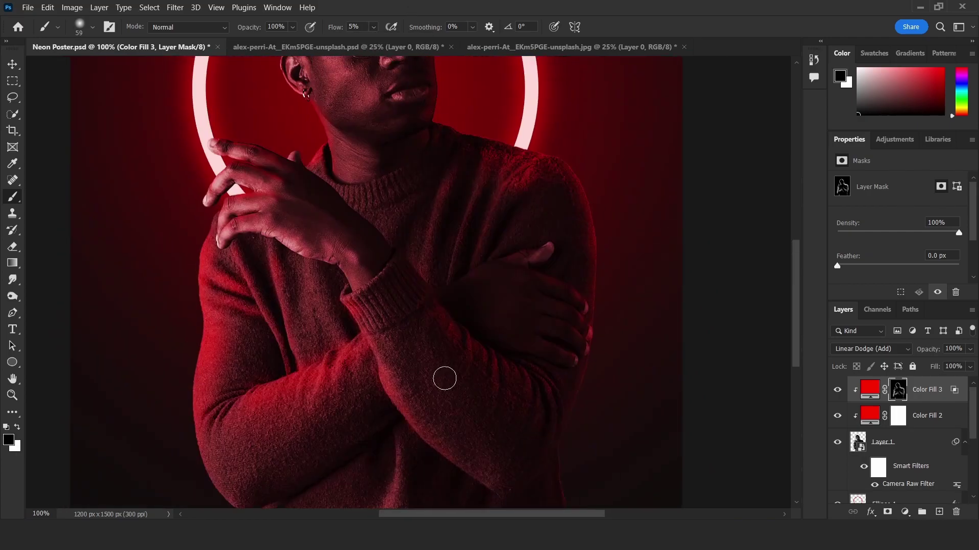
key(ctrl+0)
Add a Curves 1 adjustment layer clipped to the subject.
click(904, 512)
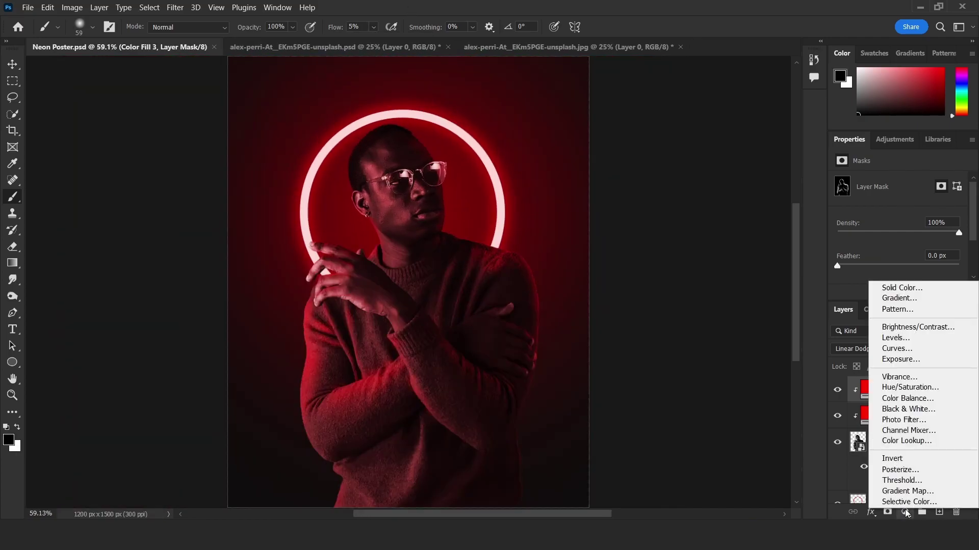
click(927, 350)
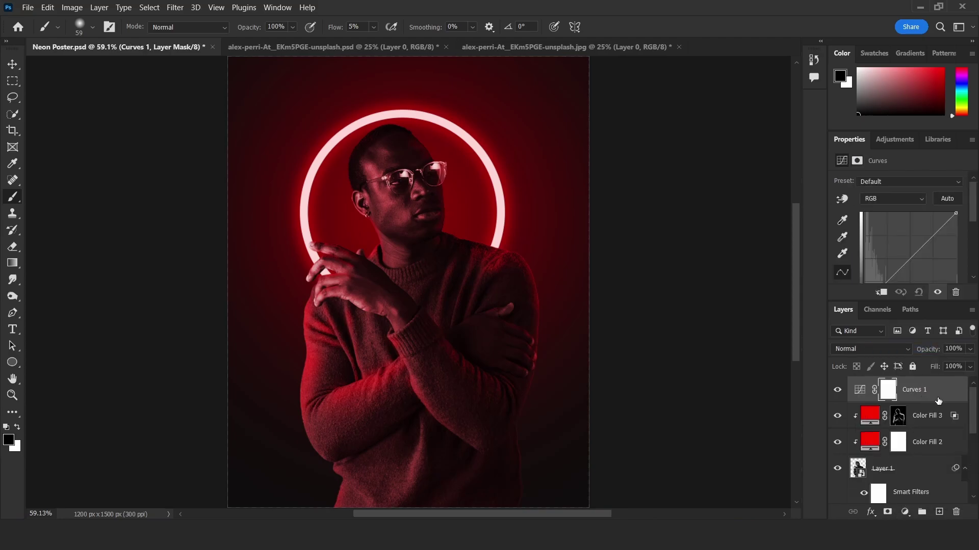
right_click(946, 395)
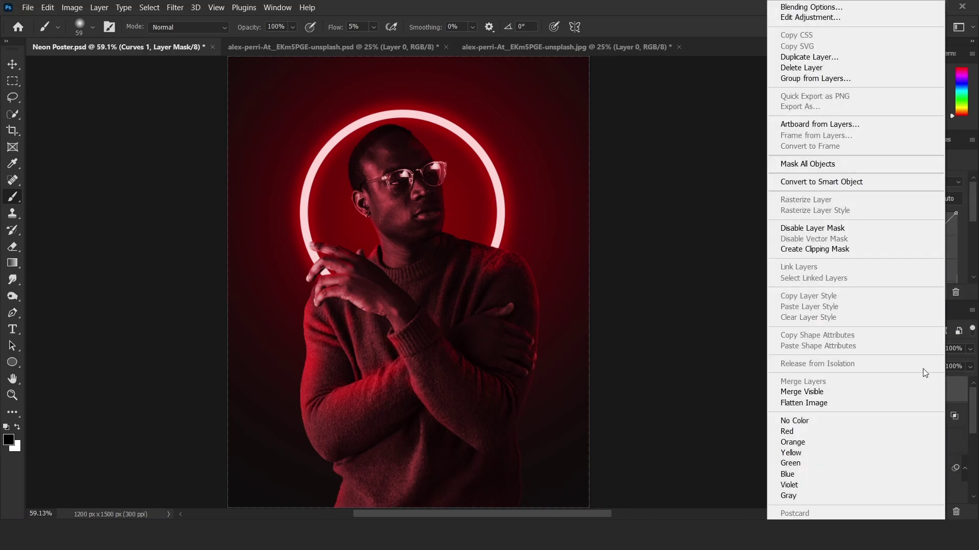
click(852, 250)
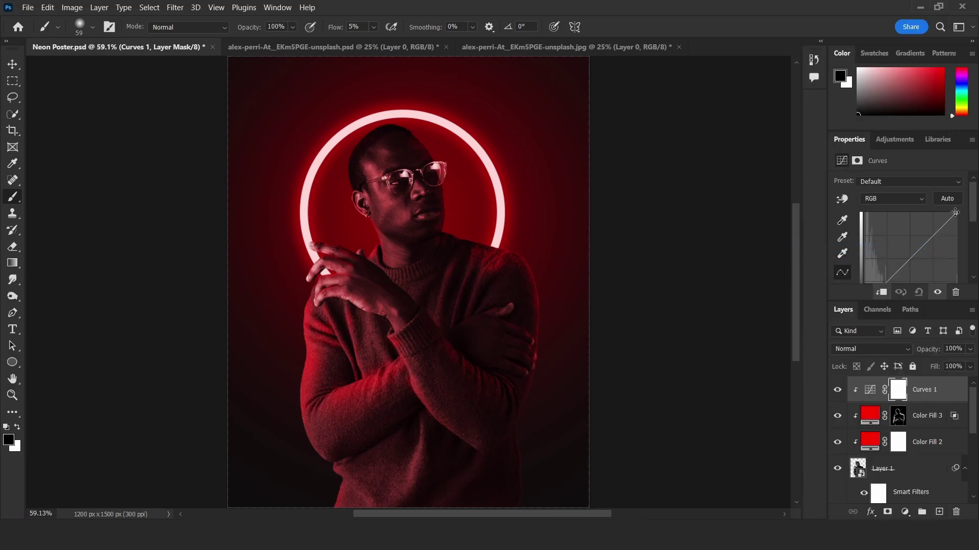
Drag the top-right curve point left and split Curves 1's Underlying Blend If slider.
drag(954, 212, 896, 212)
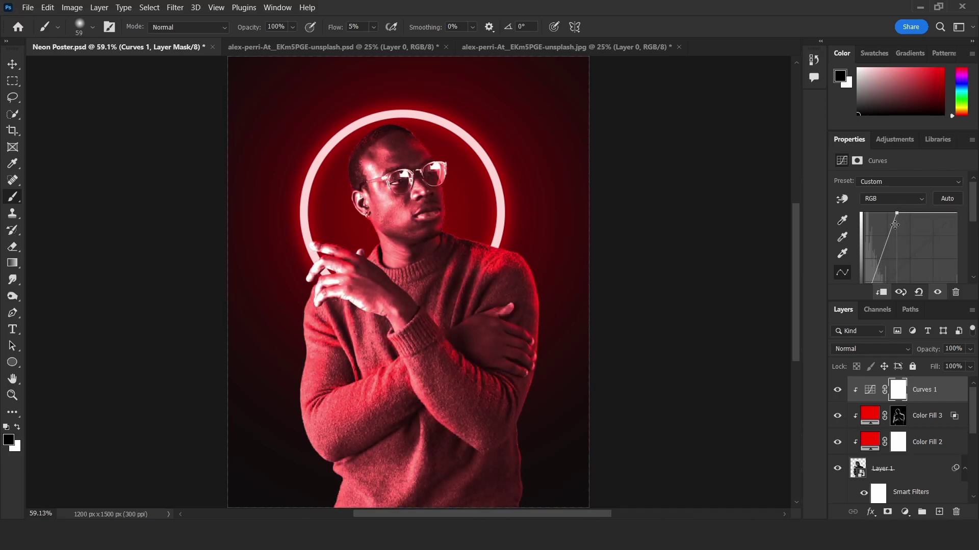
double_click(962, 399)
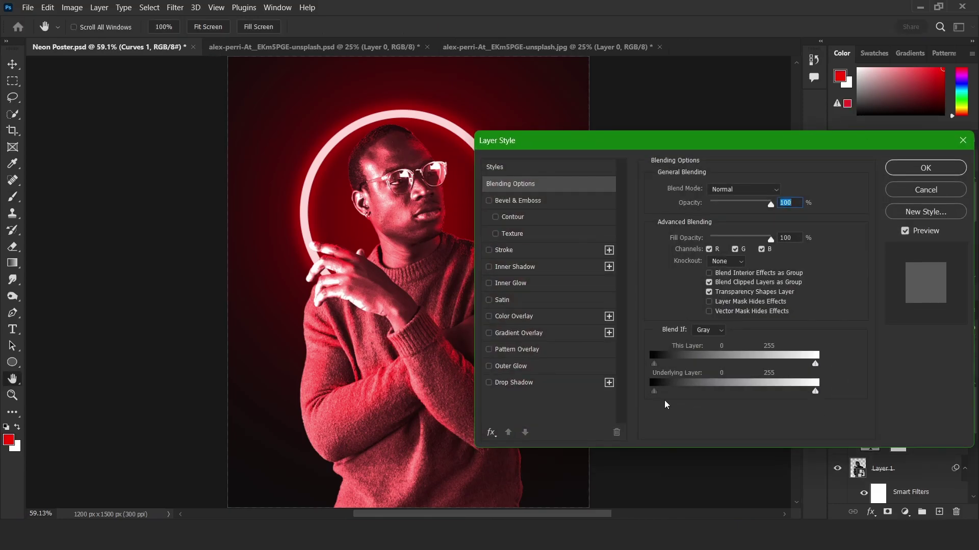
drag(656, 396, 661, 396)
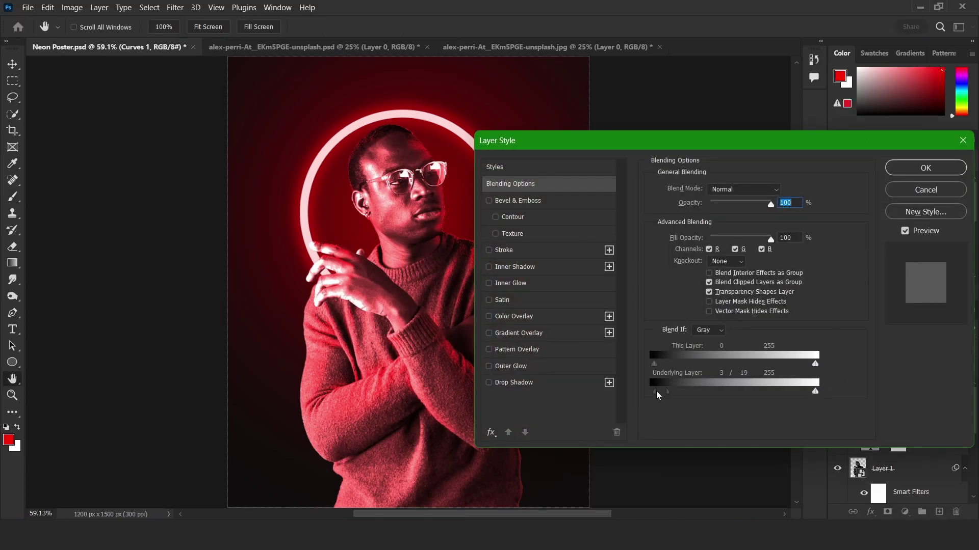
click(897, 172)
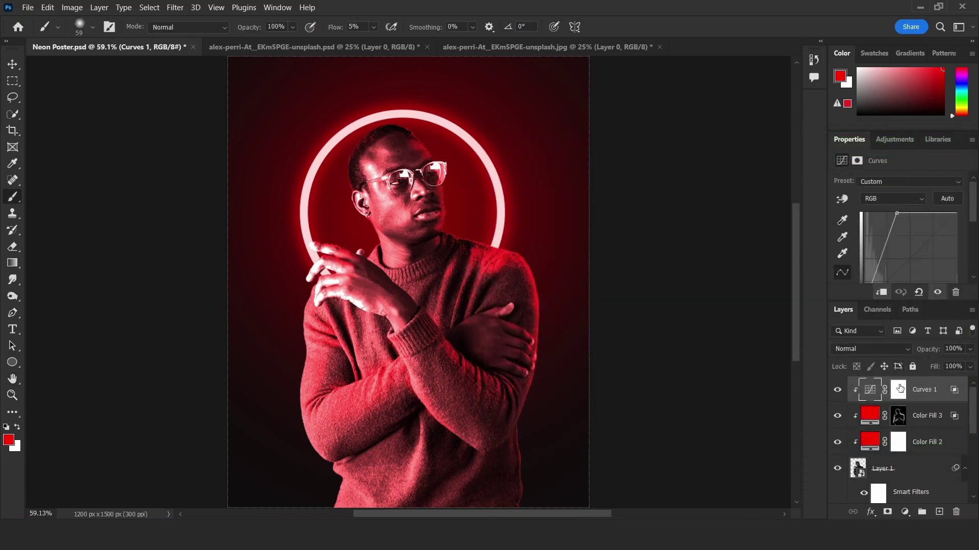
Invert the Curves 1 mask to black and set a small, higher-flow white brush for edges.
click(899, 390)
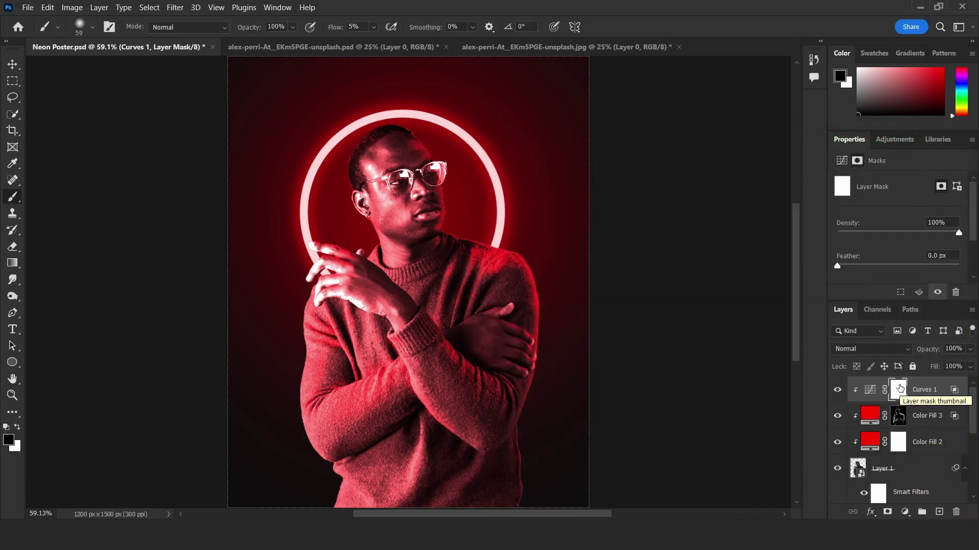
key(ctrl+i)
scroll(492, 279, up, 3)
key(shift+2)
key(shift+5)
scroll(493, 279, up, 3)
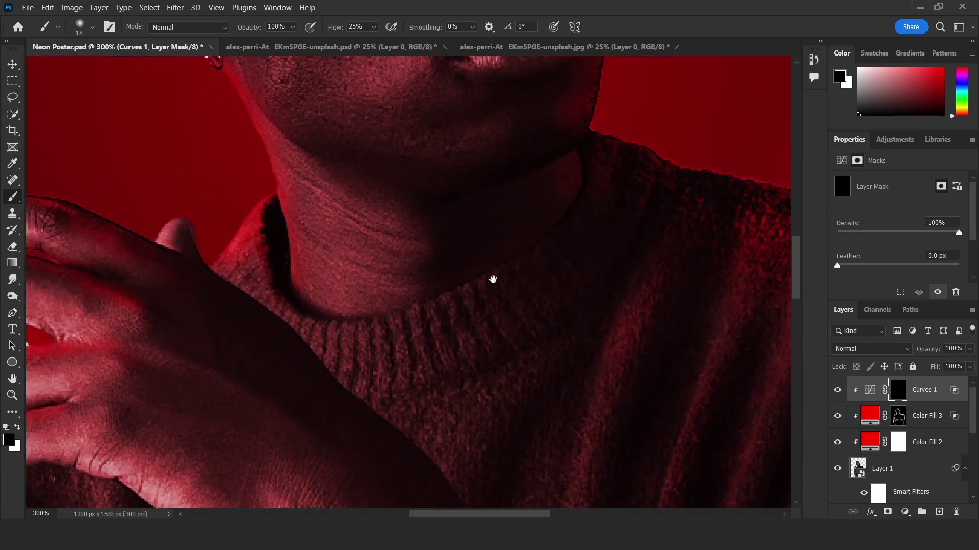
scroll(493, 280, down, 5)
scroll(336, 253, up, 4)
key(x)
key(bracketleft)
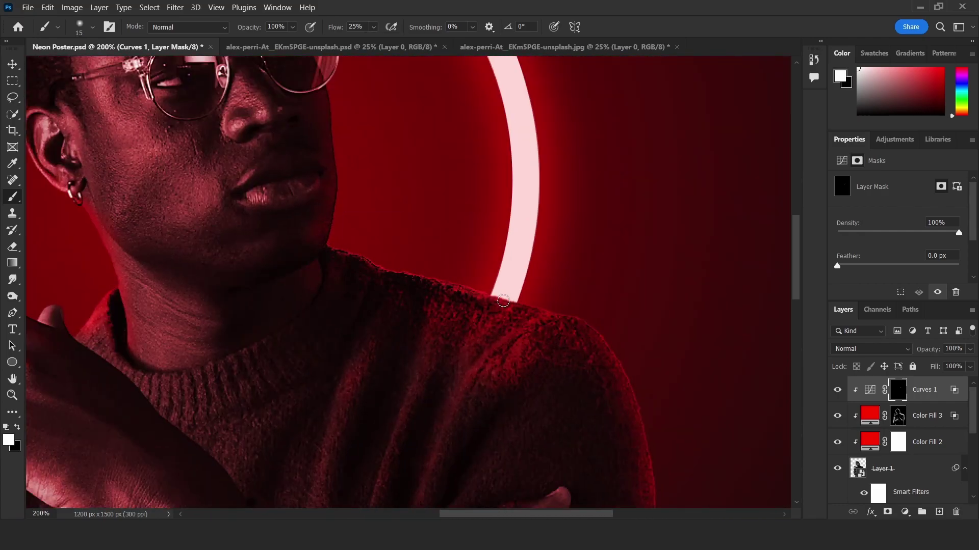
scroll(612, 456, down, 3)
scroll(536, 440, down, 3)
scroll(474, 444, down, 3)
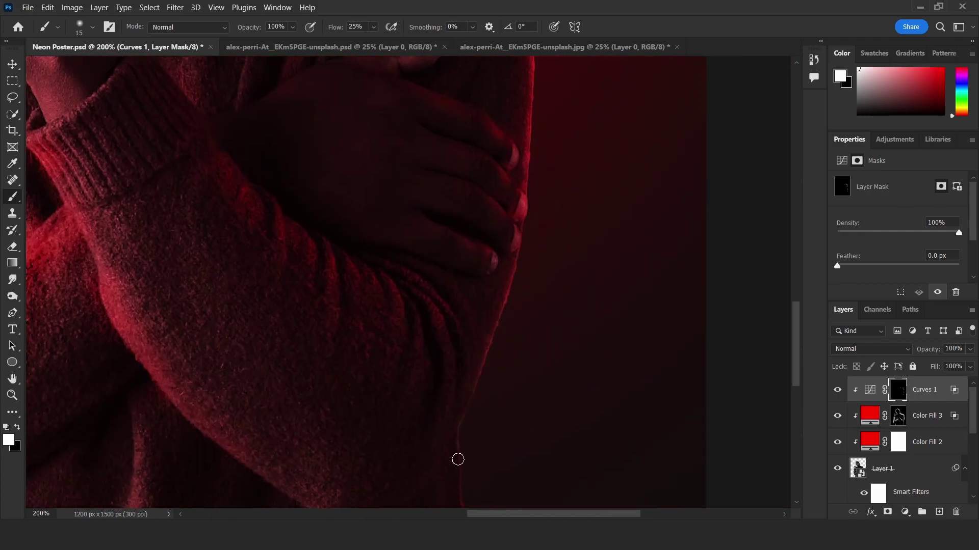
scroll(547, 323, up, 9)
scroll(357, 339, left, 3)
key(bracketleft)
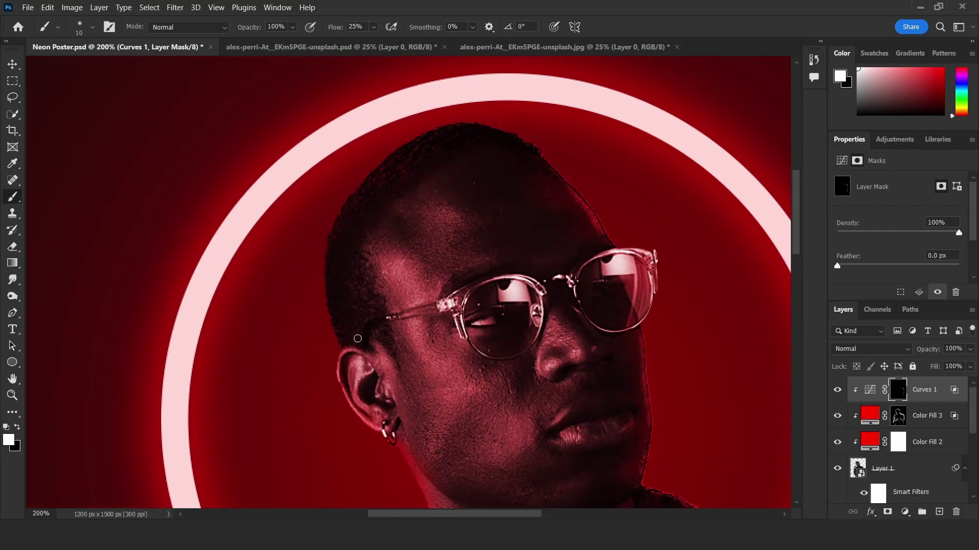
scroll(357, 339, down, 4)
scroll(397, 307, down, 2)
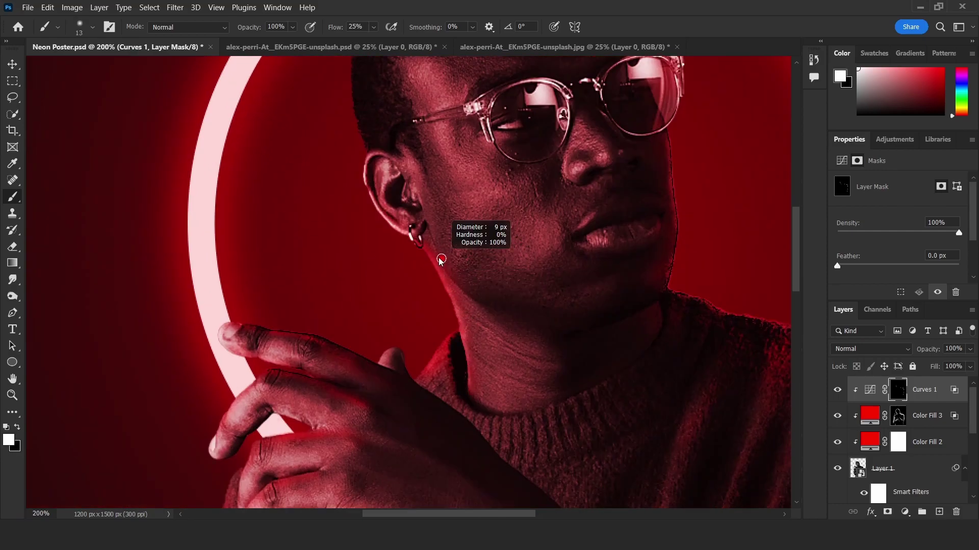
scroll(535, 321, down, 2)
scroll(535, 321, left, 2)
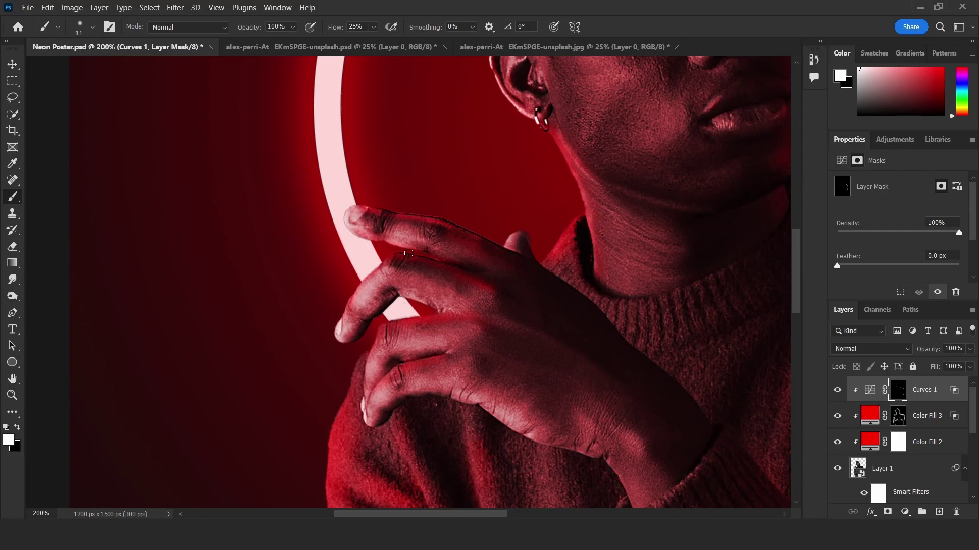
scroll(409, 254, down, 2)
scroll(413, 249, left, 1)
scroll(415, 247, down, 2)
scroll(400, 273, down, 2)
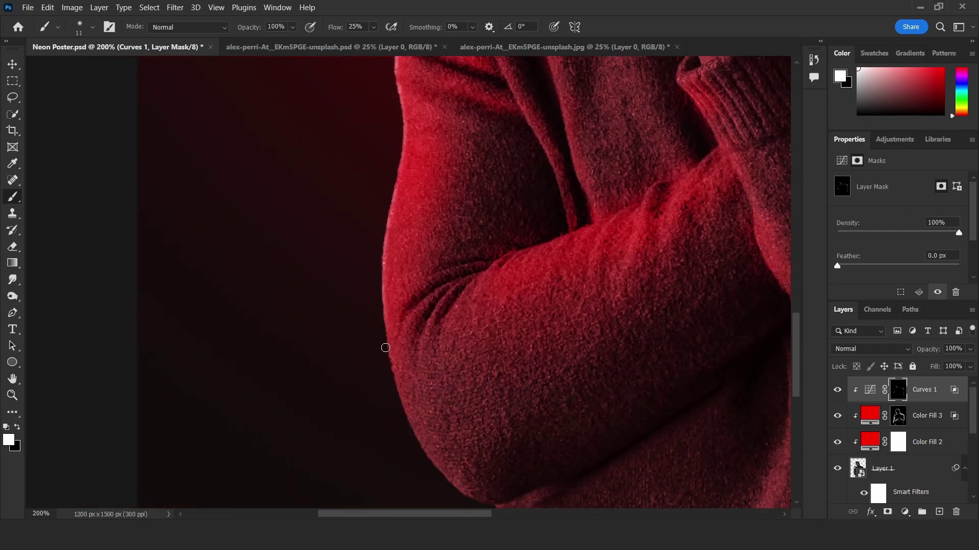
scroll(488, 374, up, 2)
scroll(488, 374, right, 2)
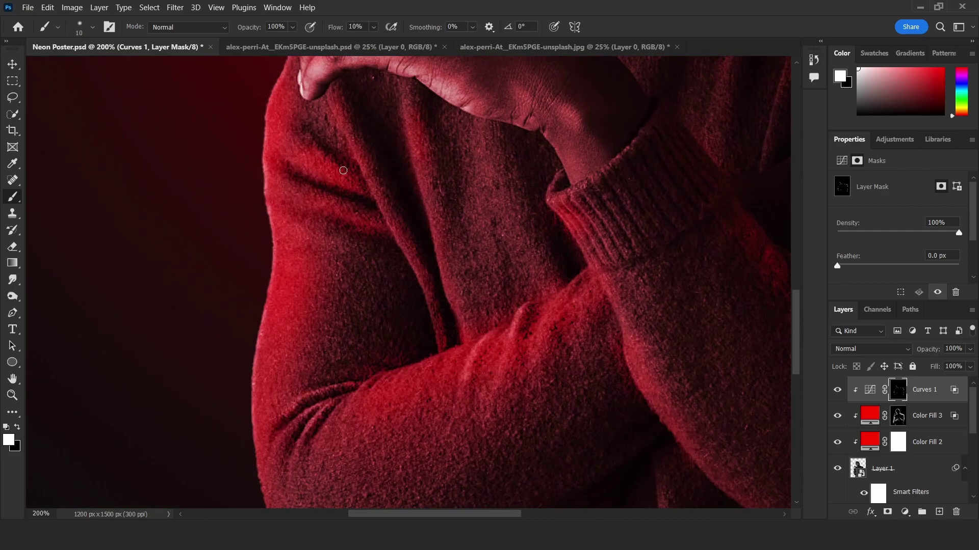
scroll(426, 279, right, 3)
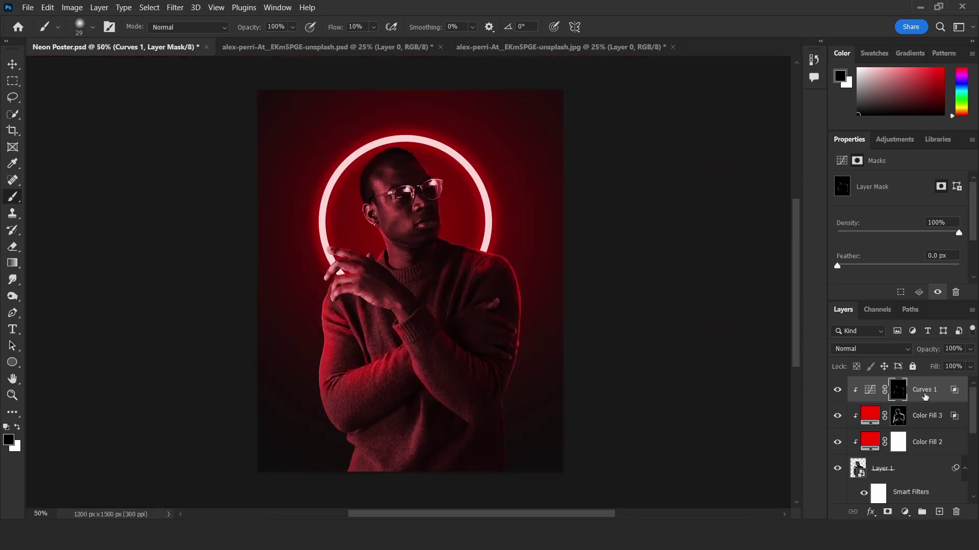
Group Curves 1, Color Fill 3, Color Fill 2 and Layer 1 into Group 1, then add a mask.
shift+click(924, 417)
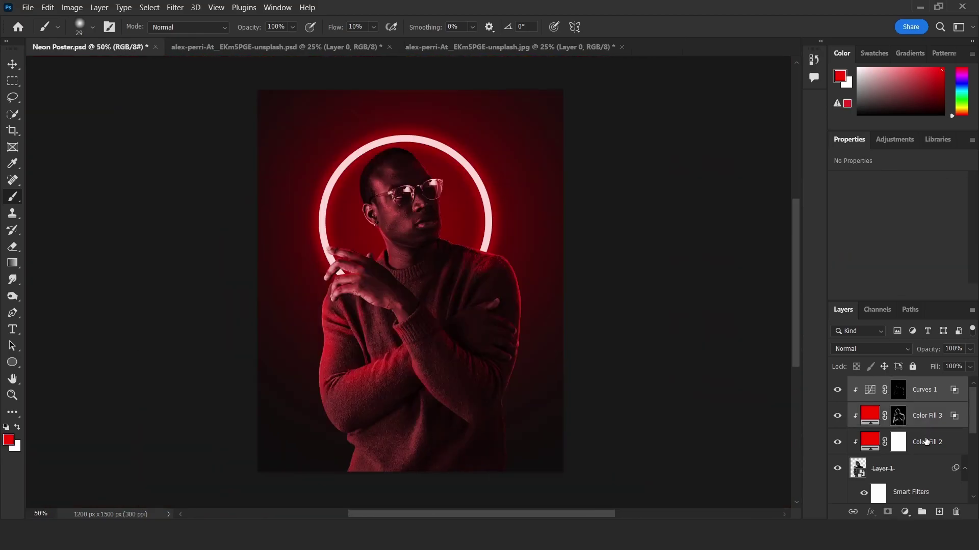
shift+click(925, 442)
shift+click(919, 471)
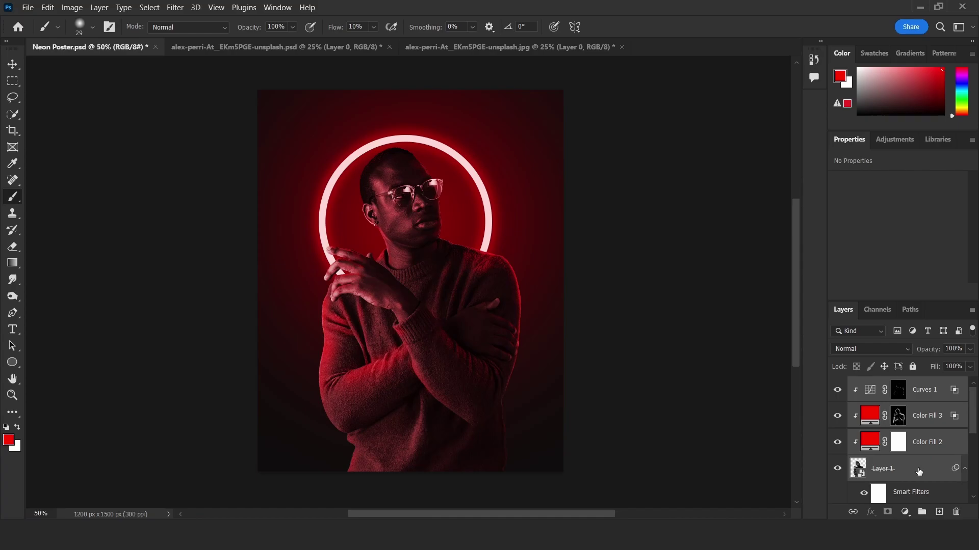
key(ctrl+g)
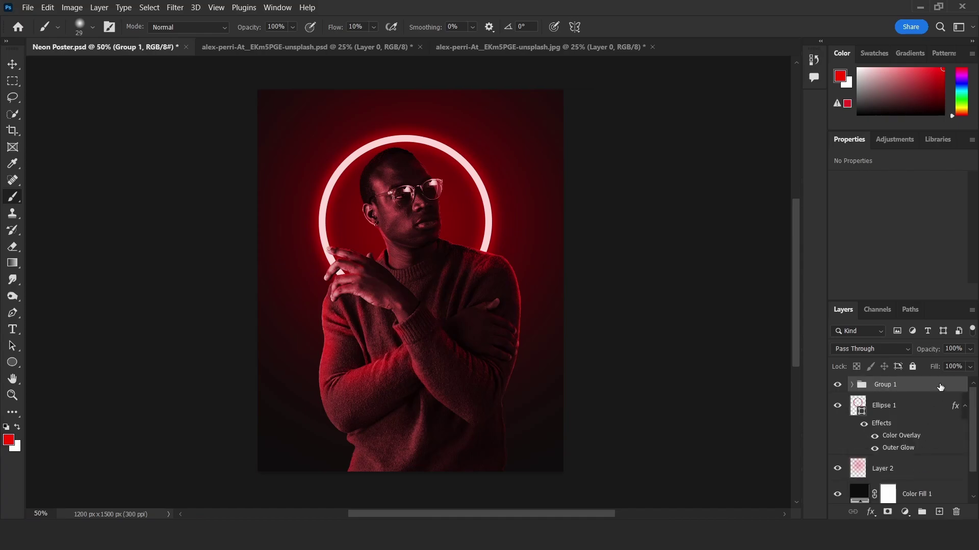
click(888, 514)
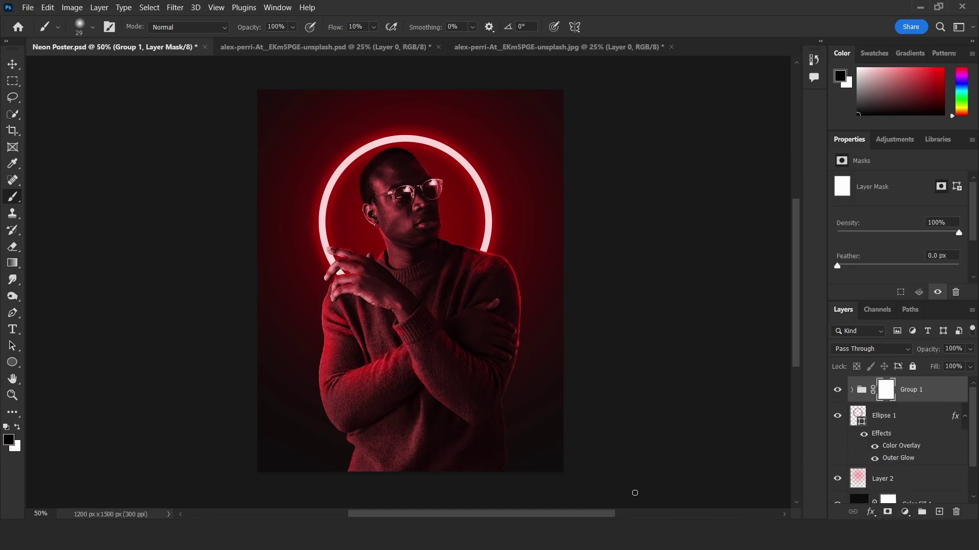
Choose the Basics Foreground to Background preset for the Gradient tool.
click(13, 267)
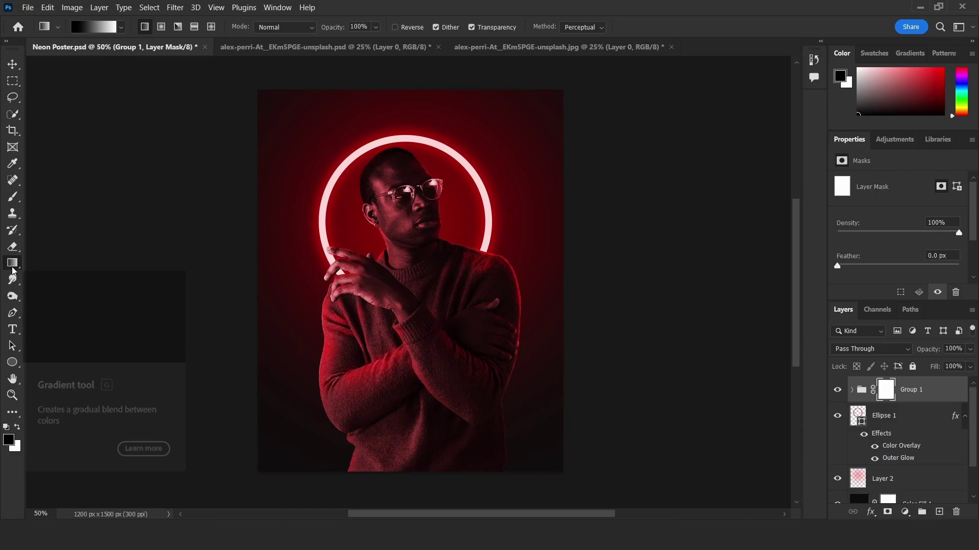
click(89, 30)
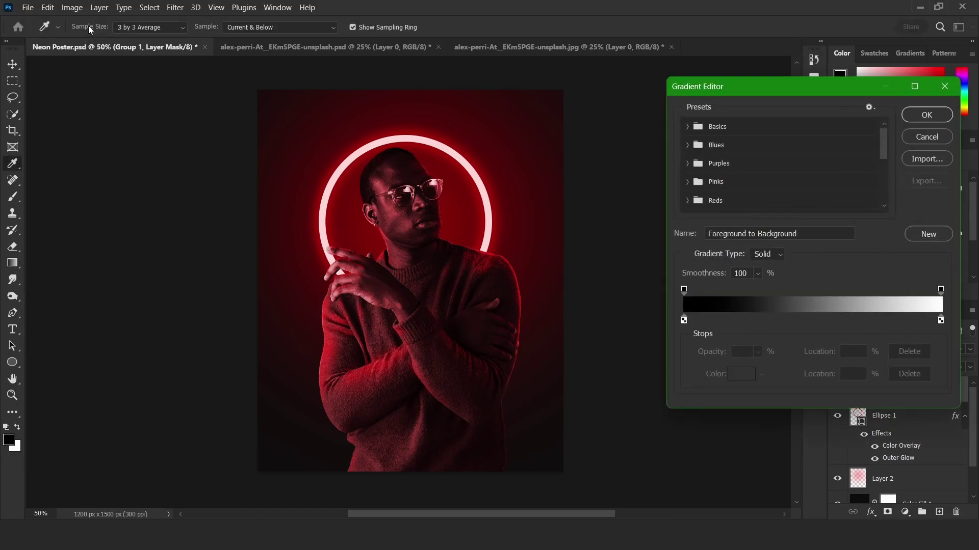
click(687, 126)
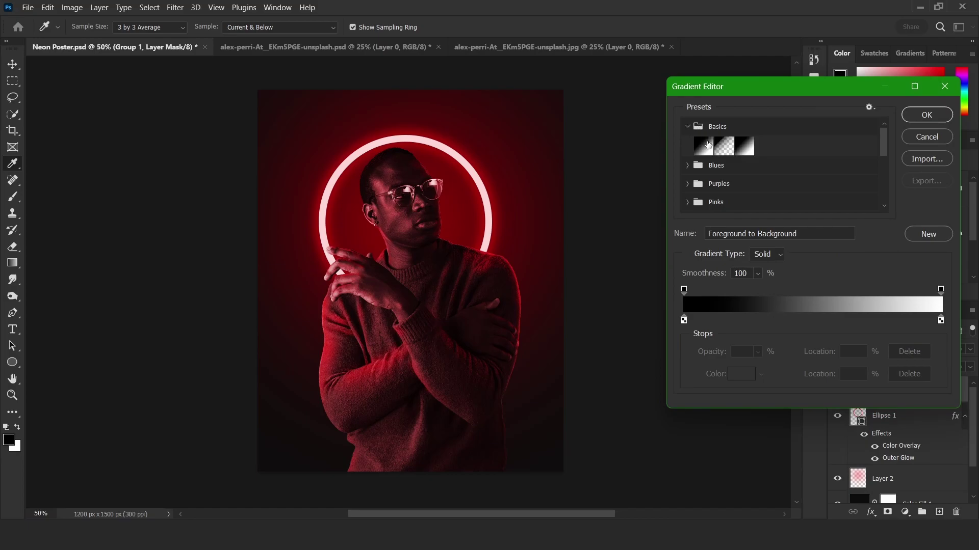
click(708, 144)
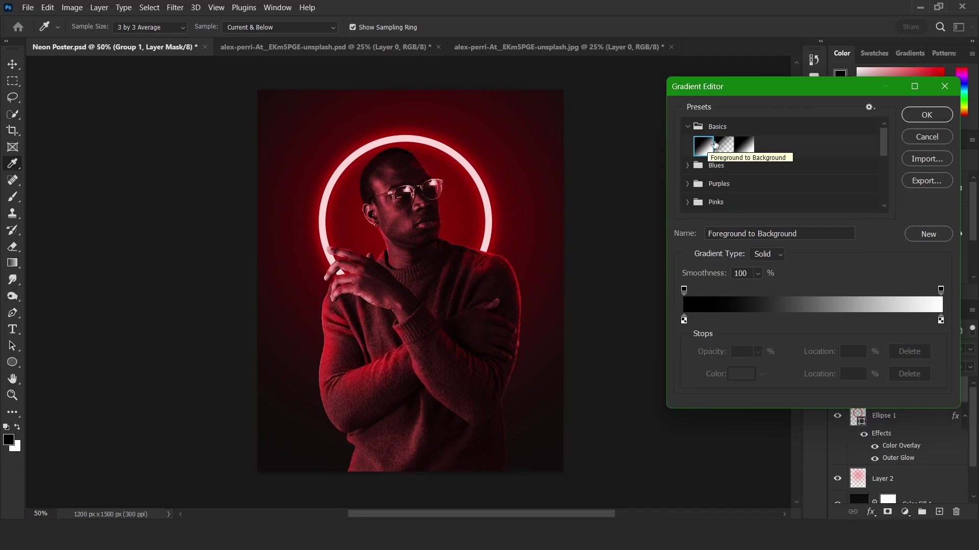
click(922, 121)
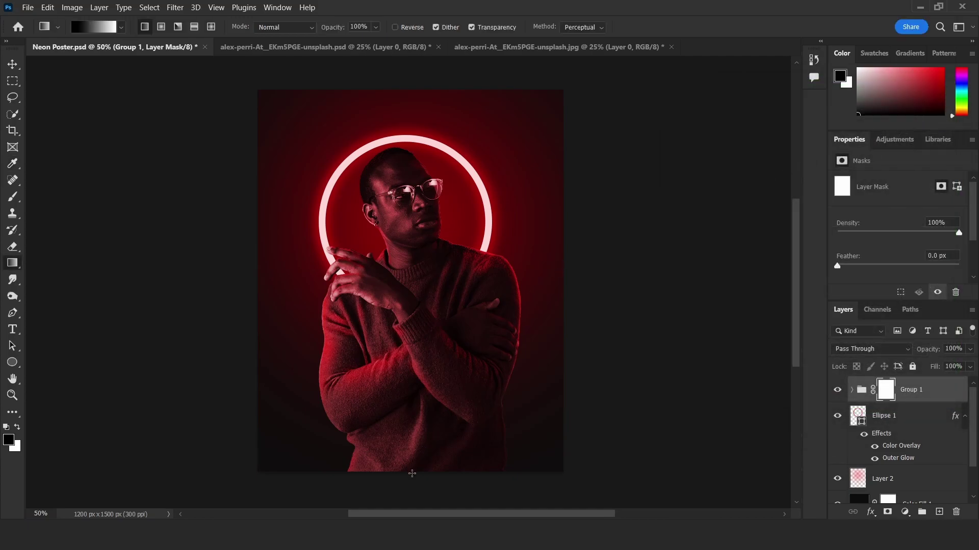
Drag the gradient upward from the poster bottom on Group 1's mask.
drag(410, 483, 412, 378)
drag(415, 481, 414, 372)
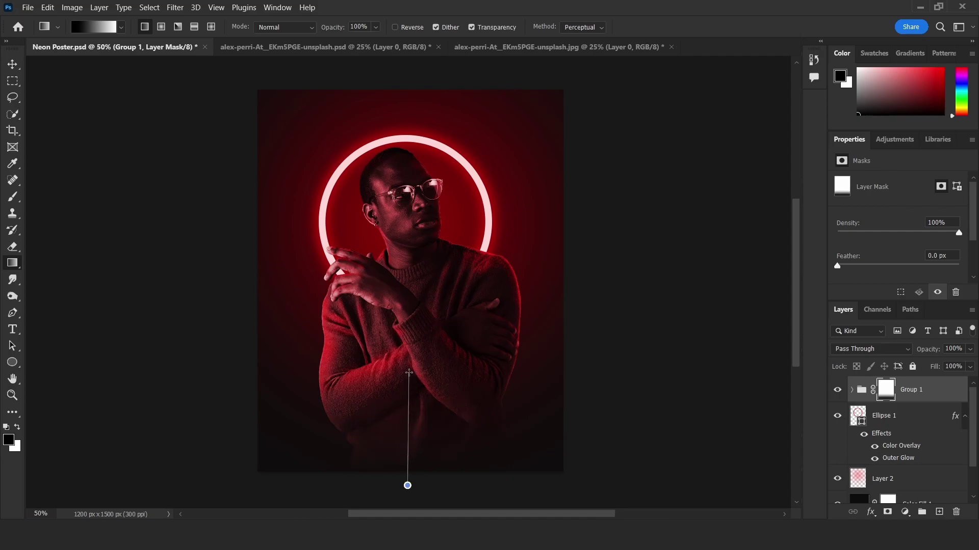
drag(409, 373, 410, 347)
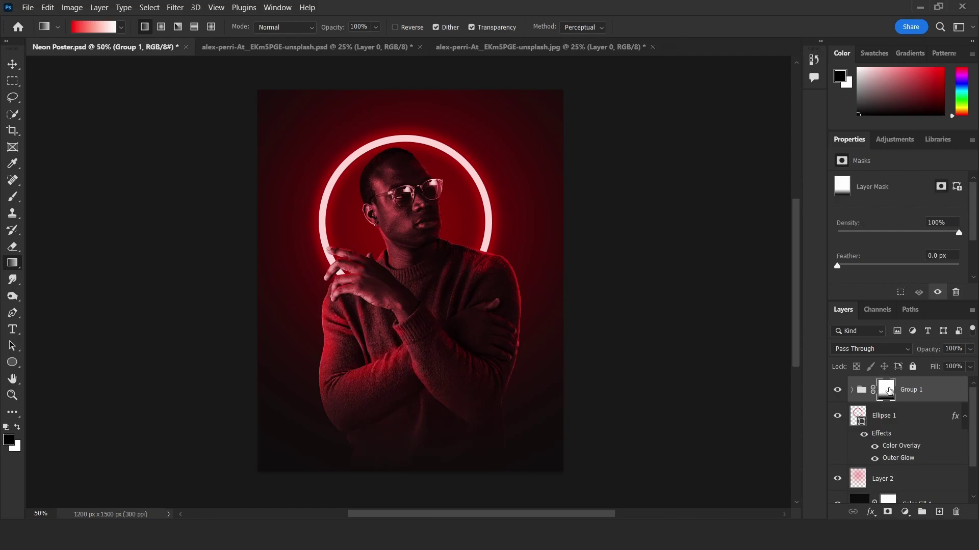
Above Ellipse 1, draw a text box across the upper poster and clear the placeholder.
click(910, 418)
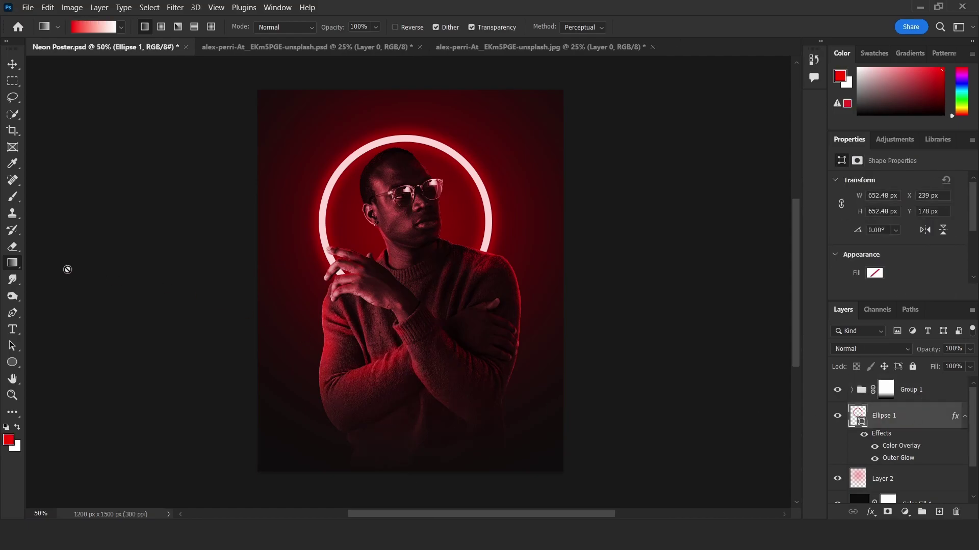
click(13, 330)
mouse_move(288, 145)
mouse_down()
mouse_move(359, 250)
mouse_move(539, 320)
mouse_up()
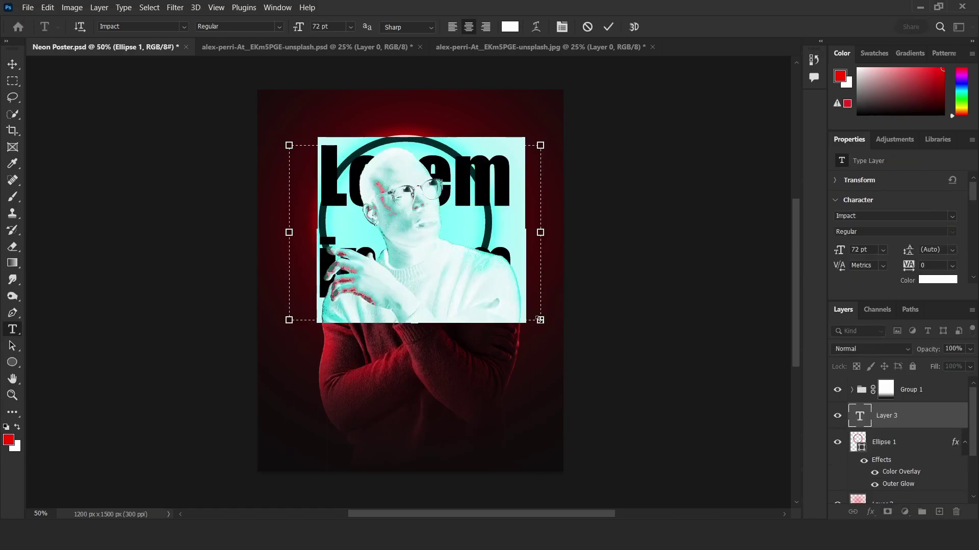
key(BackSpace)
text(P)
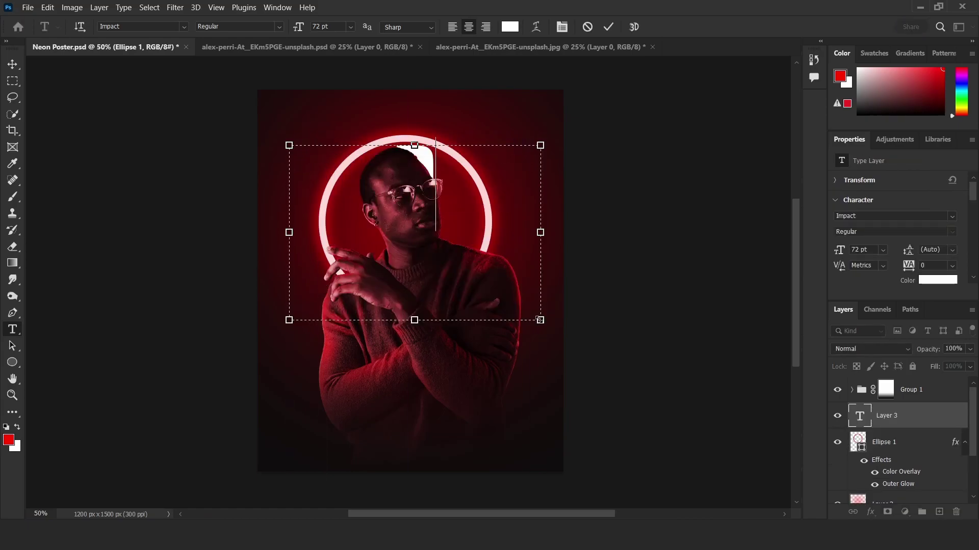
text(OP)
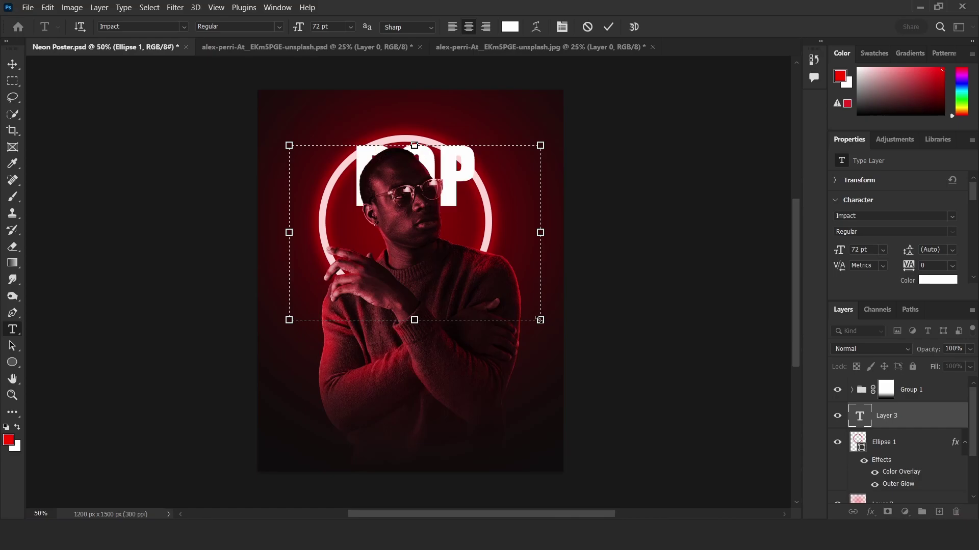
text(E)
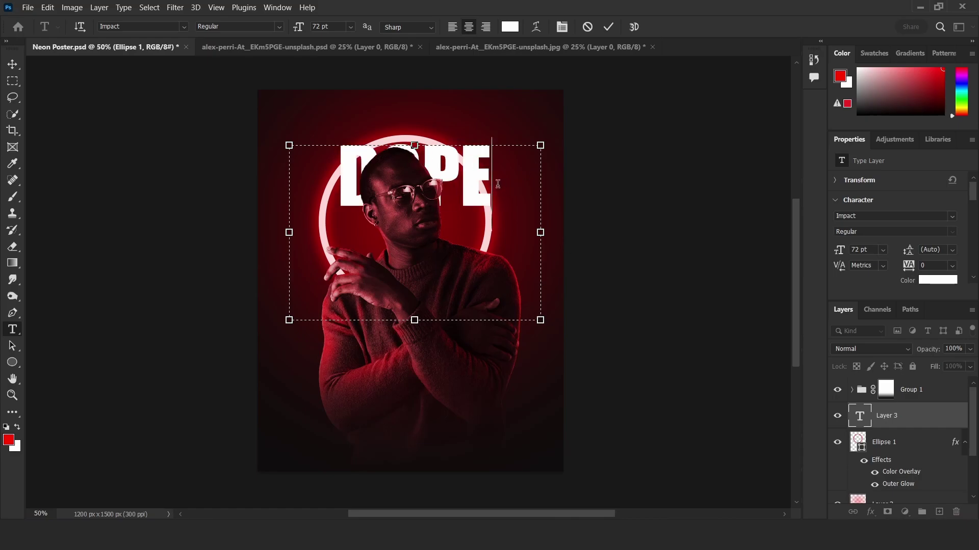
Color the DOPE text white and commit it.
drag(497, 184, 310, 171)
click(509, 28)
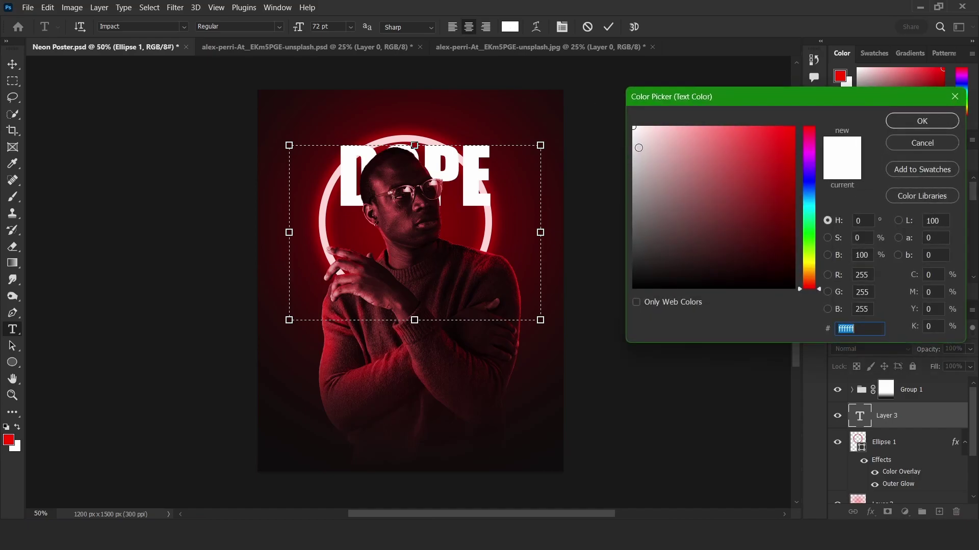
click(909, 125)
click(608, 31)
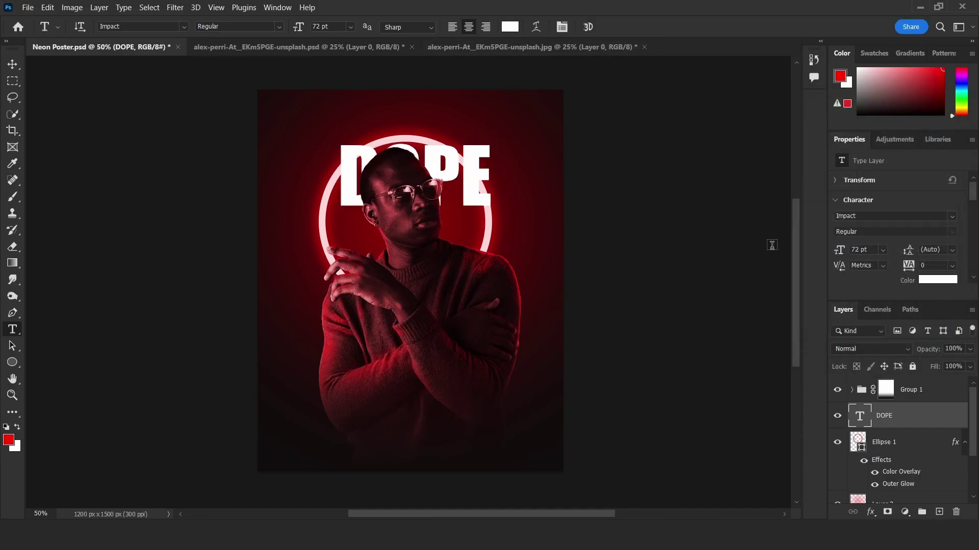
Give the DOPE layer an Outside 5 px Stroke style.
double_click(959, 429)
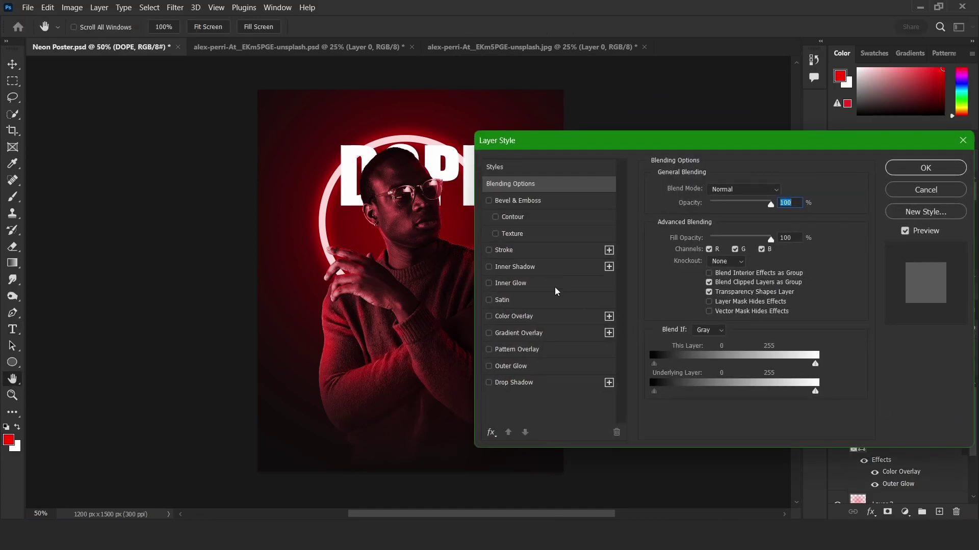
click(501, 253)
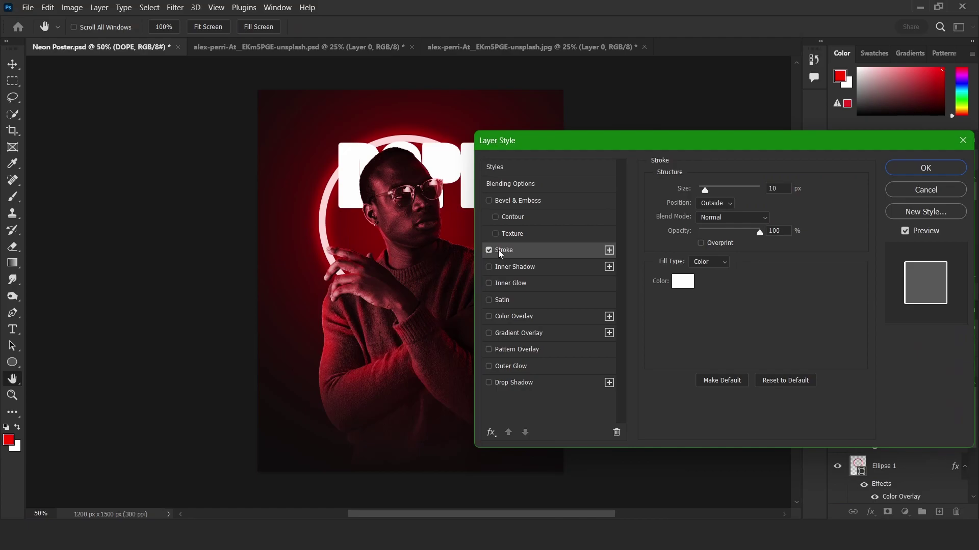
click(720, 204)
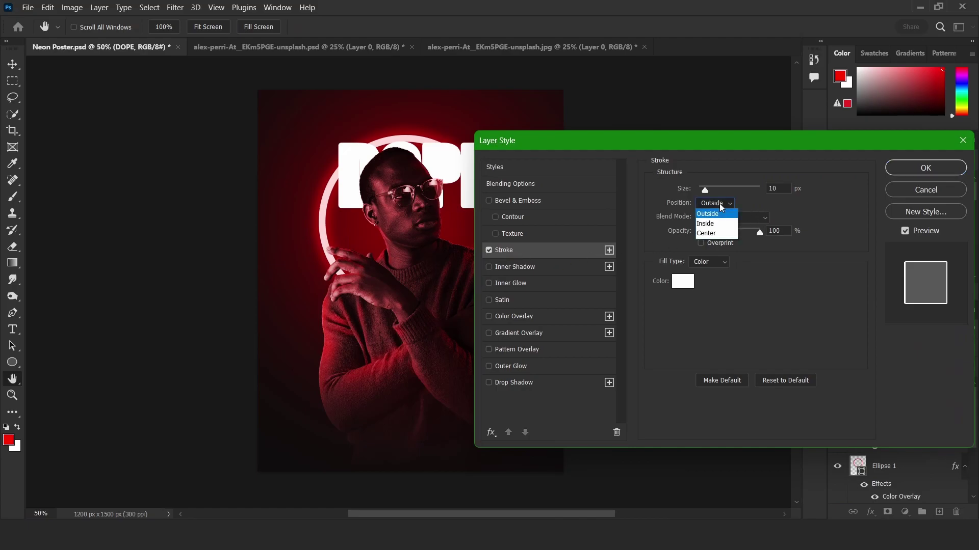
click(731, 207)
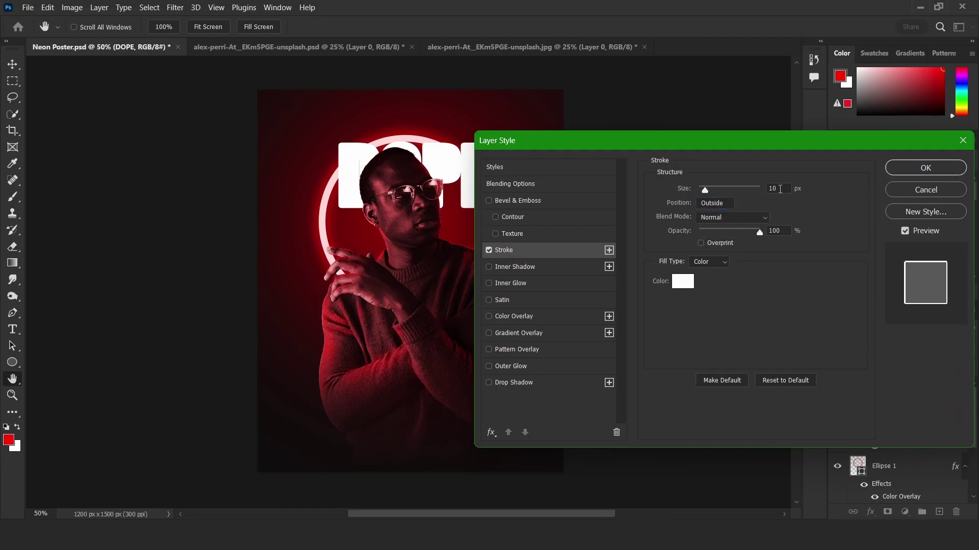
click(780, 188)
text(5)
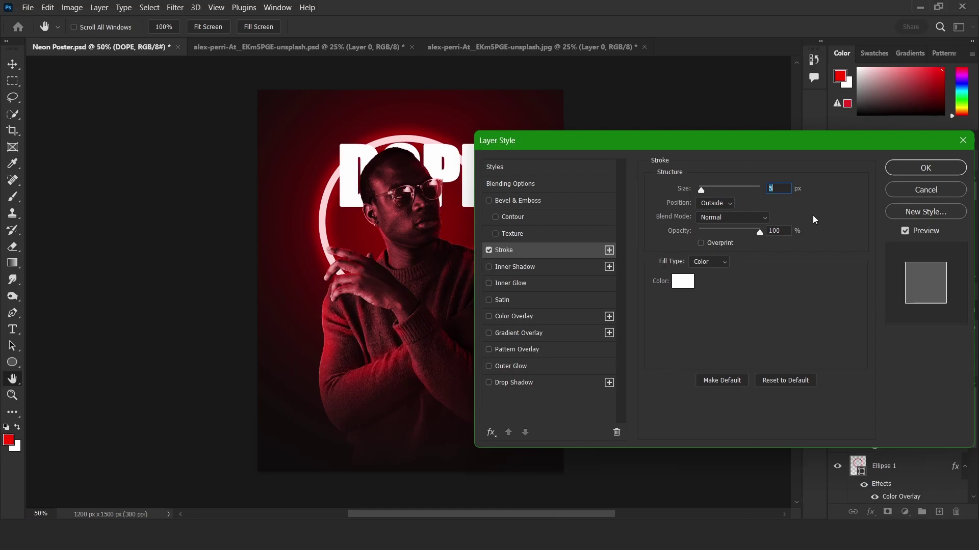
click(915, 170)
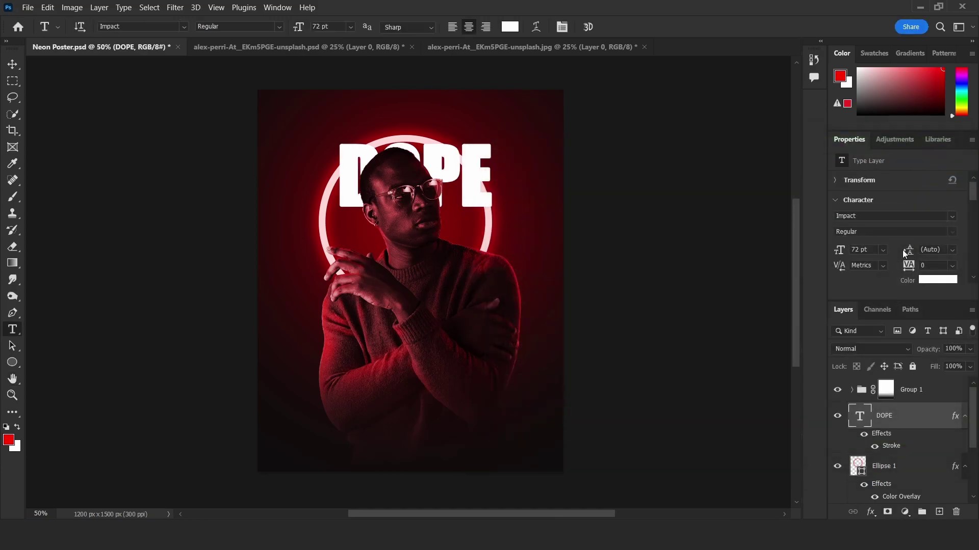
Set the DOPE layer Fill to 0%.
click(970, 368)
drag(969, 381, 880, 386)
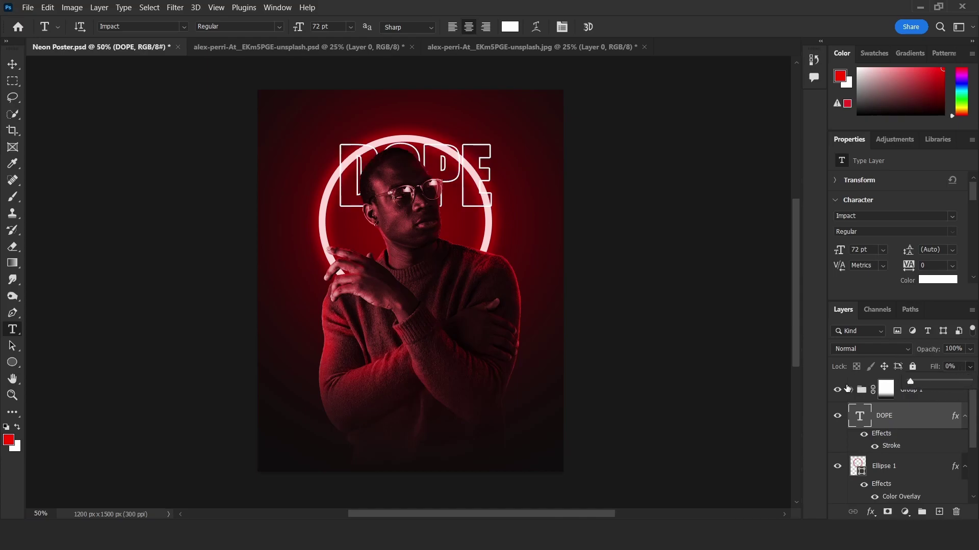
click(885, 419)
Rotate the DOPE text 90° counter-clockwise and scale it up much larger.
key(ctrl+t)
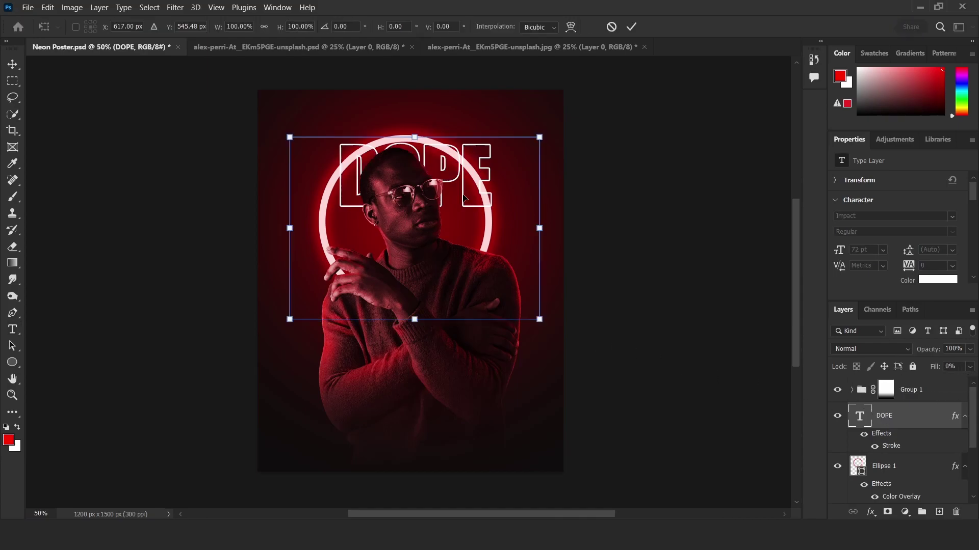
right_click(464, 198)
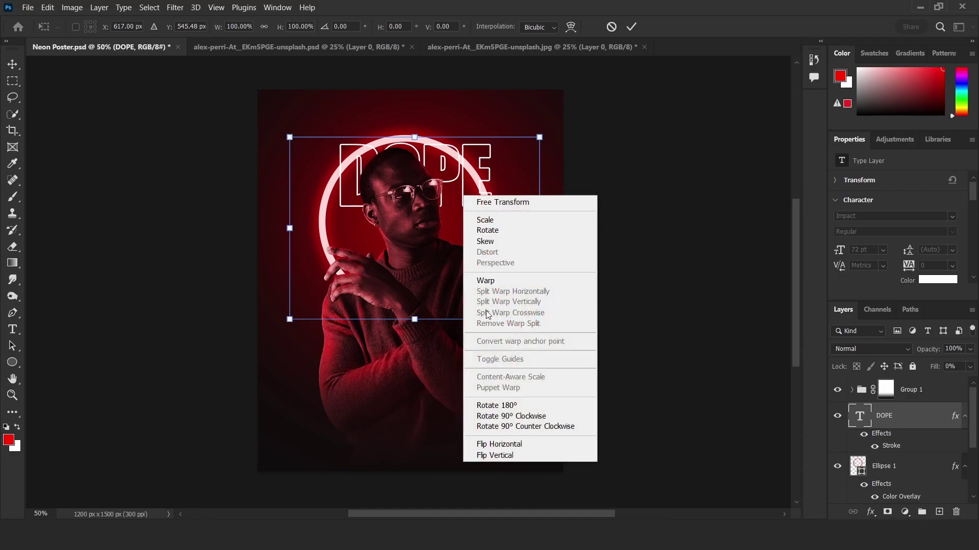
click(527, 428)
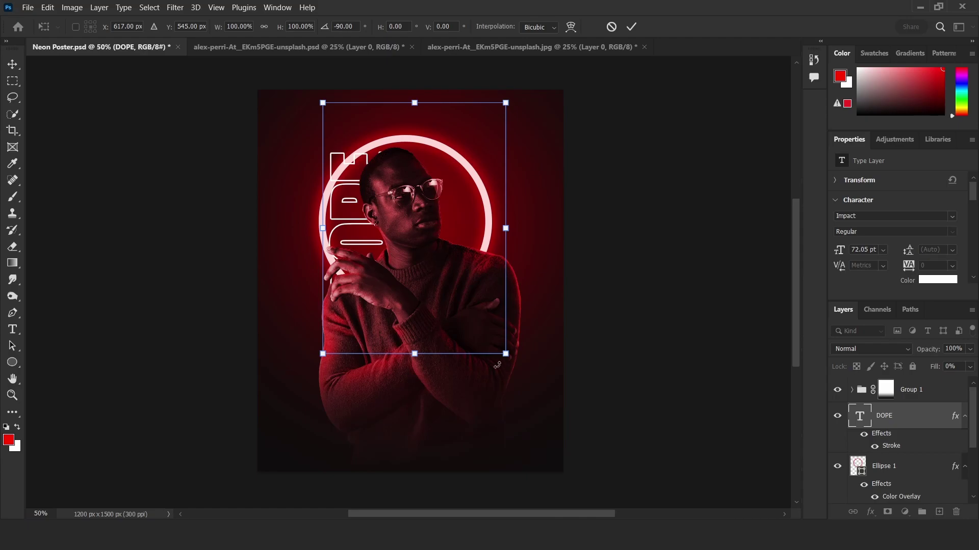
drag(504, 354, 538, 388)
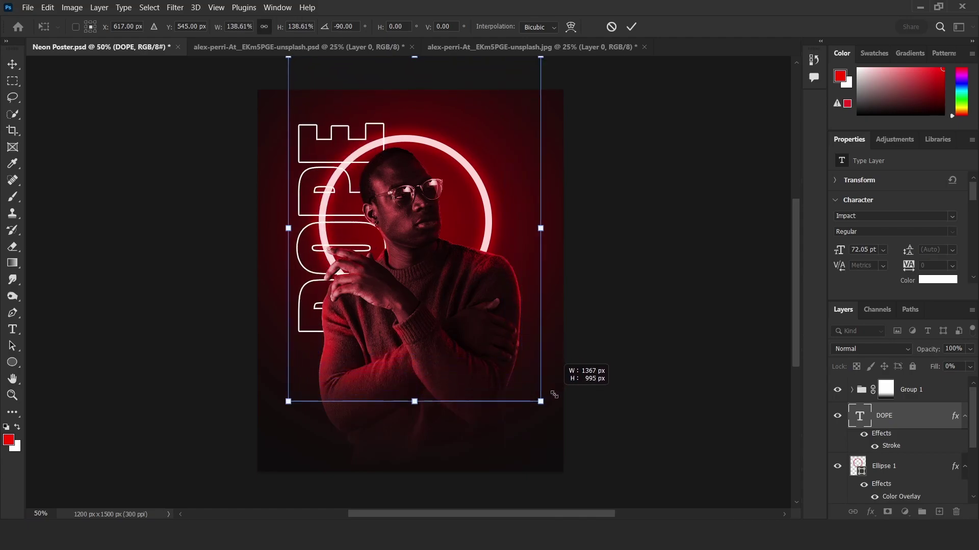
drag(537, 388, 590, 410)
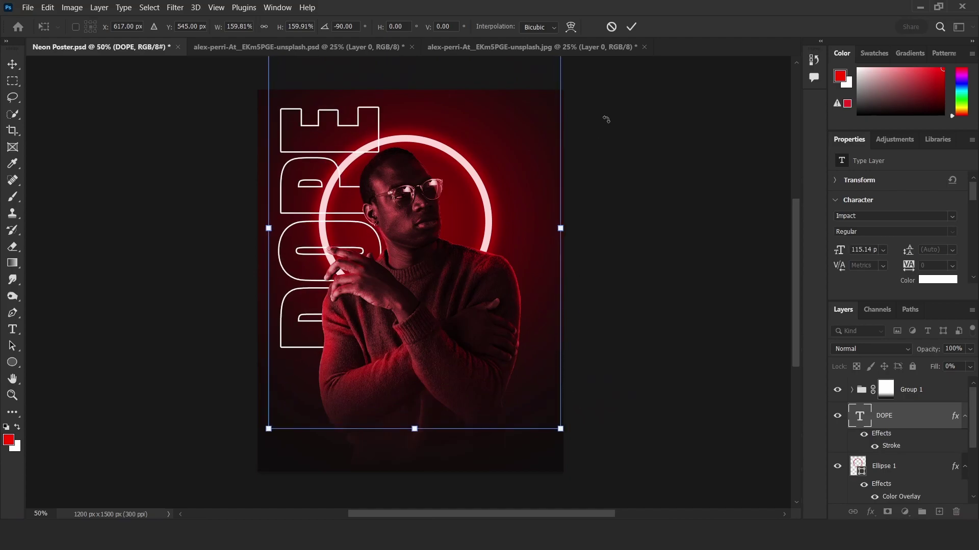
click(631, 26)
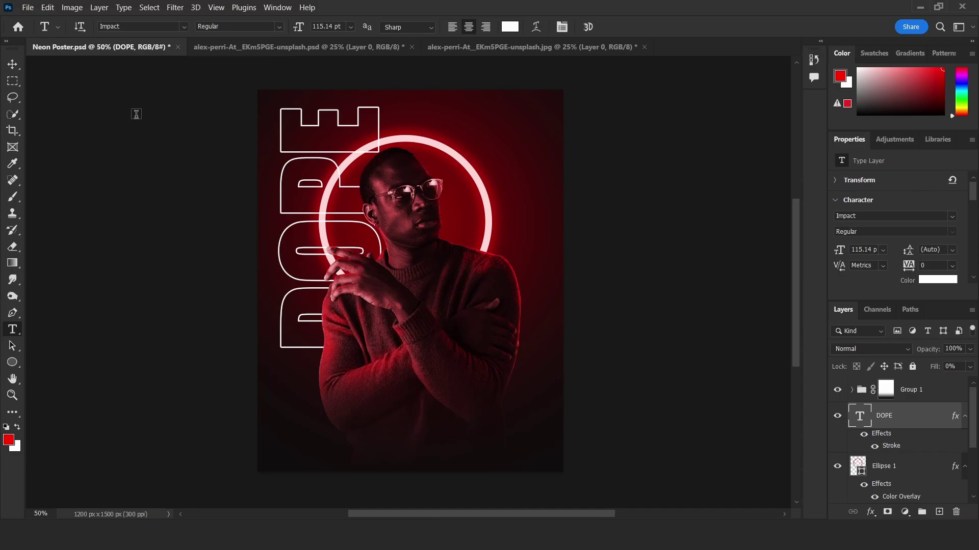
Move the vertical DOPE text lower down the poster's left edge.
click(13, 64)
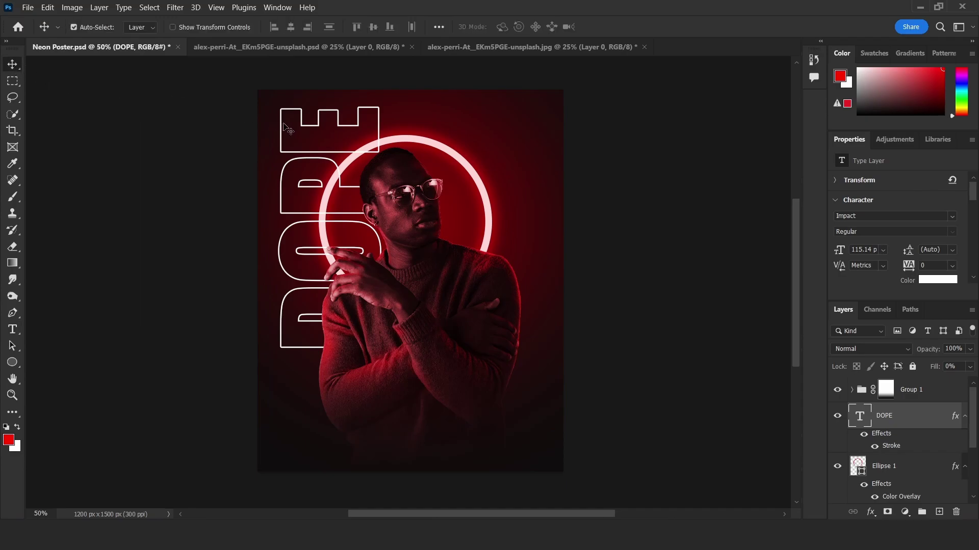
key(ctrl+t)
drag(291, 139, 292, 181)
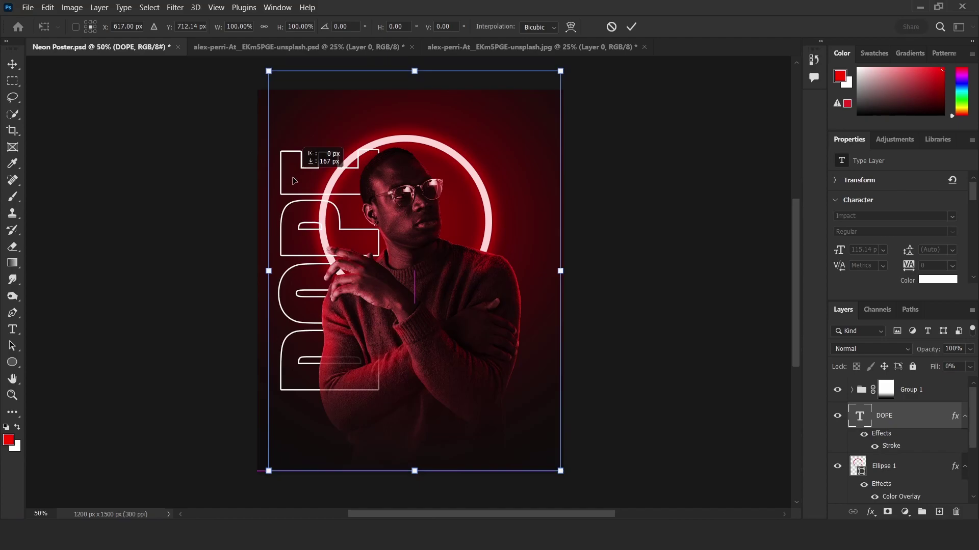
drag(292, 181, 292, 191)
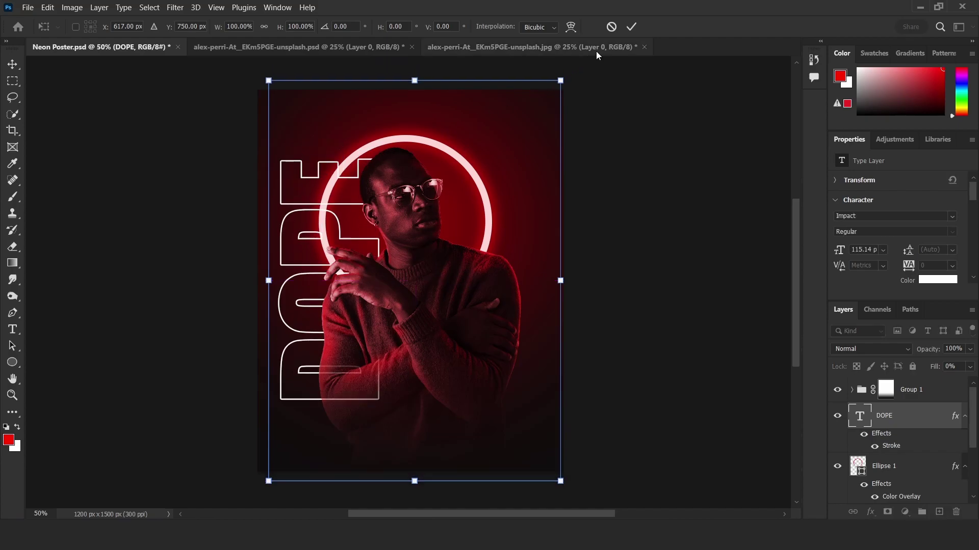
click(630, 32)
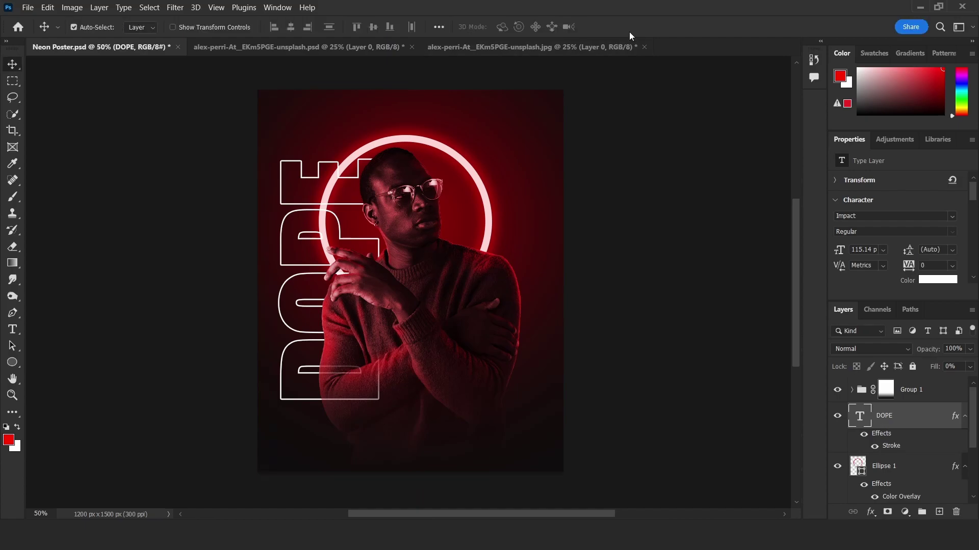